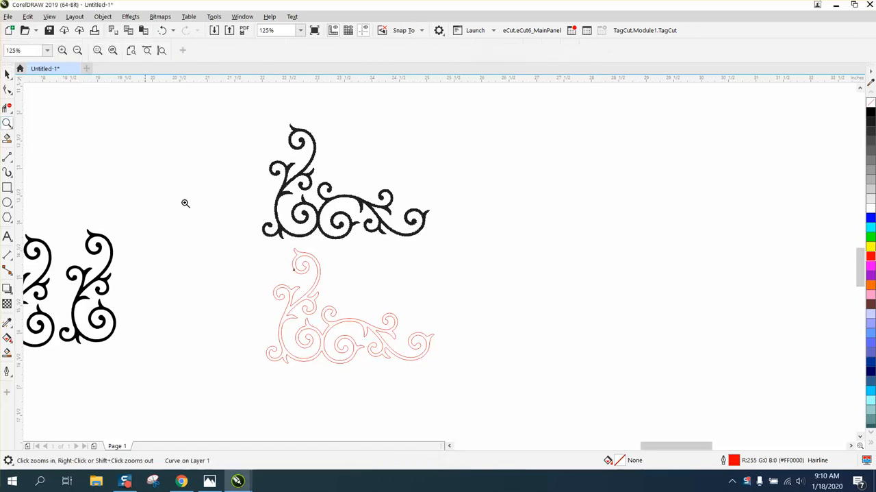
Zoom in on the red outline corner scroll and select it with the Pick tool.
left_click_drag(487, 372, 487, 372)
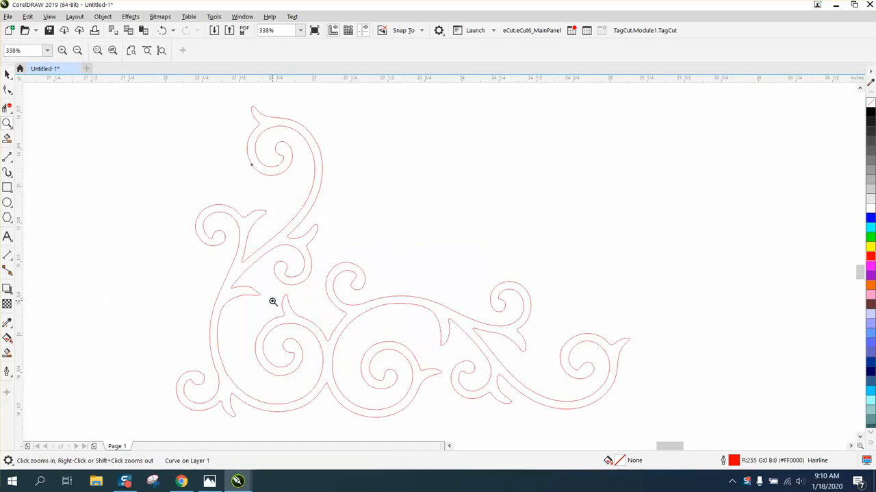
left_click(6, 73)
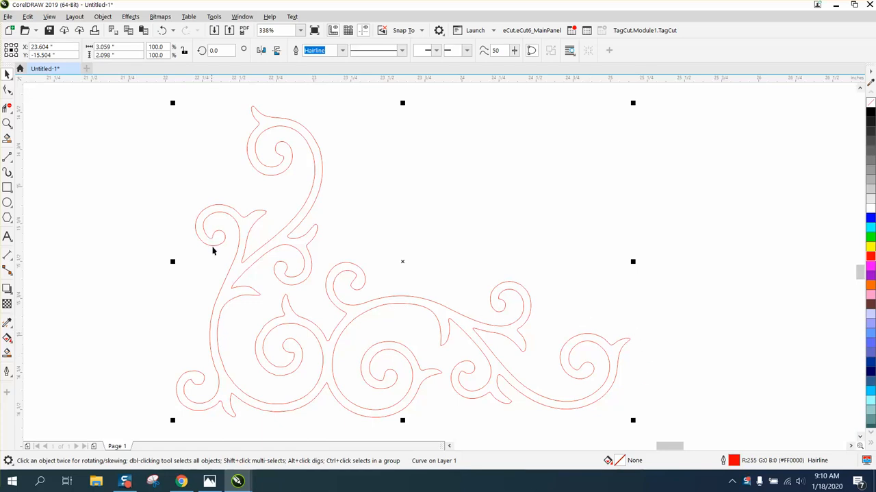
Smooth the end of the top spiral with the Smooth tool.
left_click(9, 90)
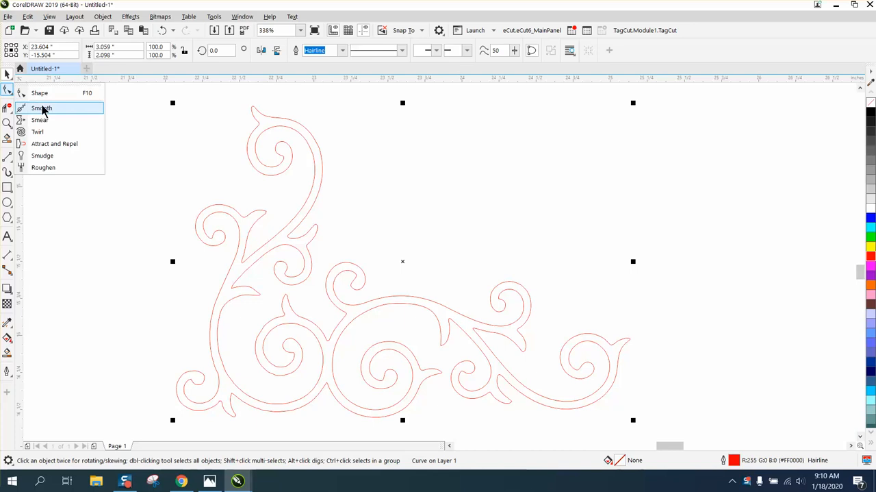
left_click(35, 107)
left_click_drag(223, 234, 205, 233)
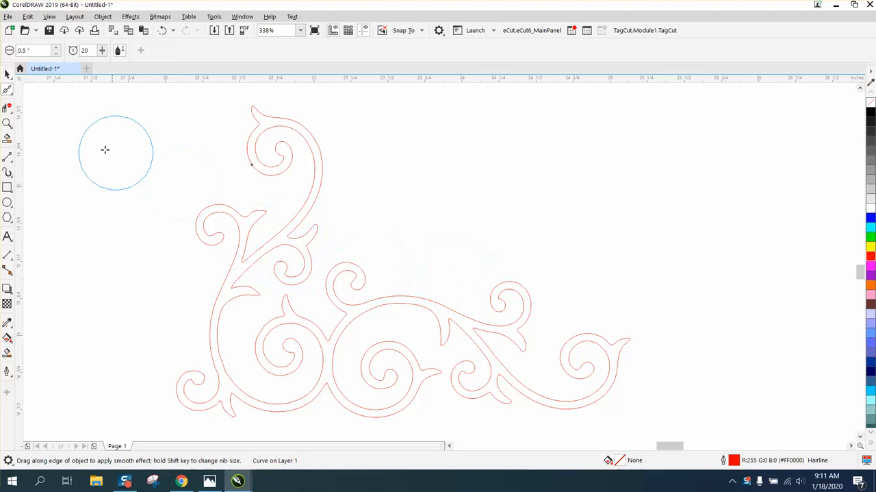
Zoom in on the left curl and return to the curve-reshaping tools.
left_click(7, 124)
left_click_drag(147, 166, 368, 290)
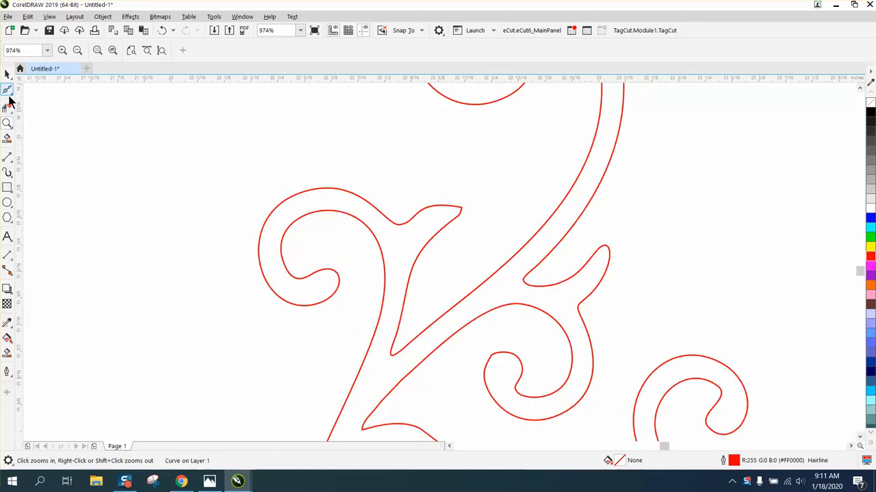
left_click(8, 91)
left_click(7, 90)
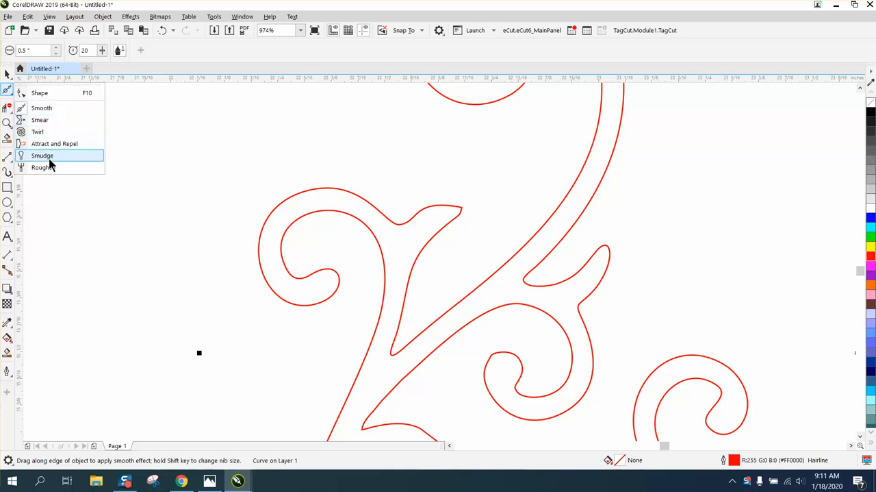
Tighten the small left curl by dragging its node control handles with the Shape tool.
left_click(39, 93)
left_click(311, 276)
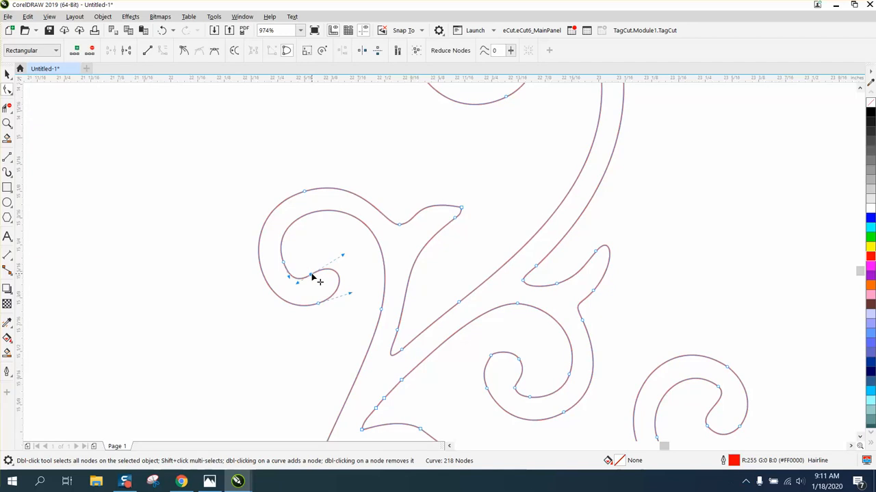
left_click_drag(344, 259, 342, 218)
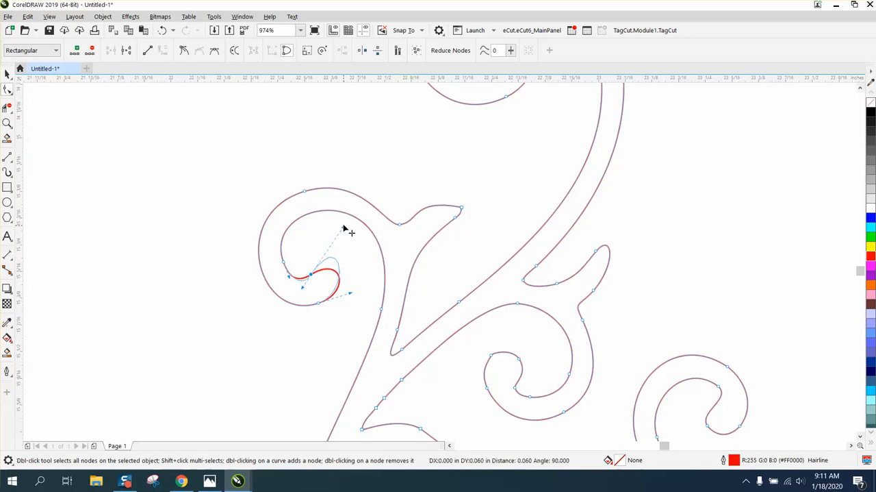
left_click_drag(348, 296, 356, 276)
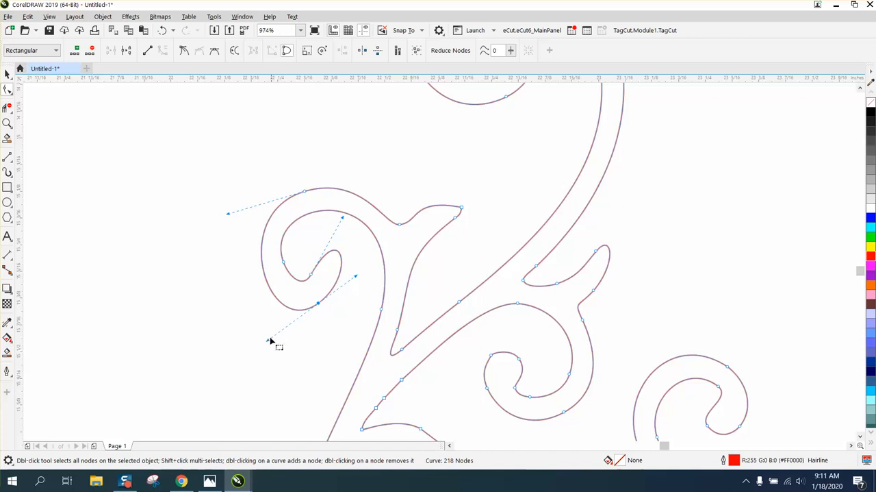
left_click_drag(267, 340, 270, 333)
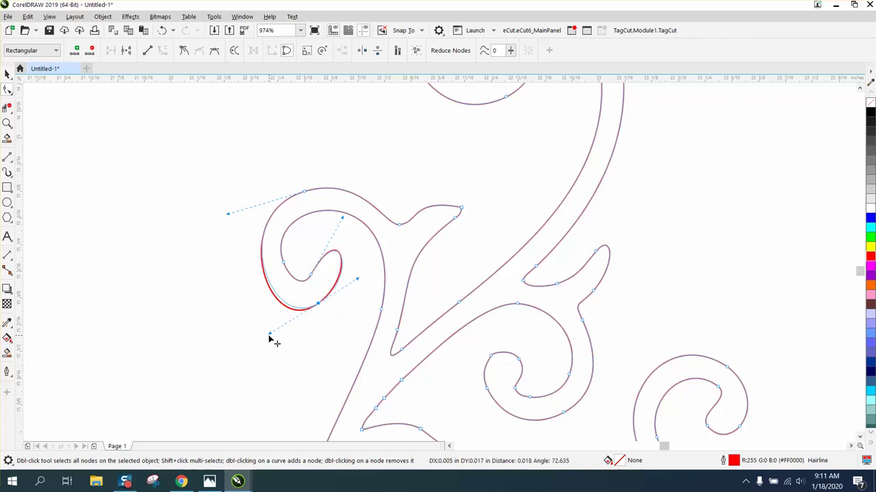
Make a curl node a Cusp, reshape beside it and move the leaf-tip node, then reselect the ornament.
right_click(319, 305)
left_click(346, 199)
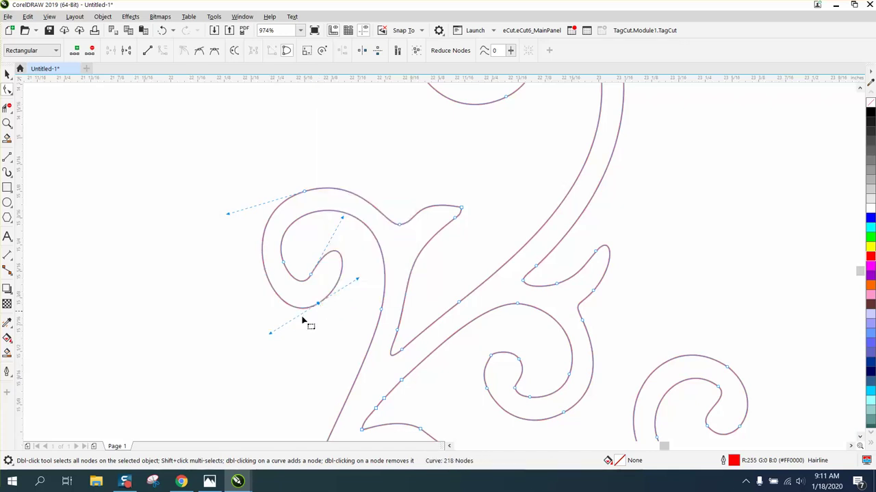
mouse_move(271, 332)
left_mouse_down()
mouse_move(278, 330)
mouse_move(264, 319)
left_mouse_up()
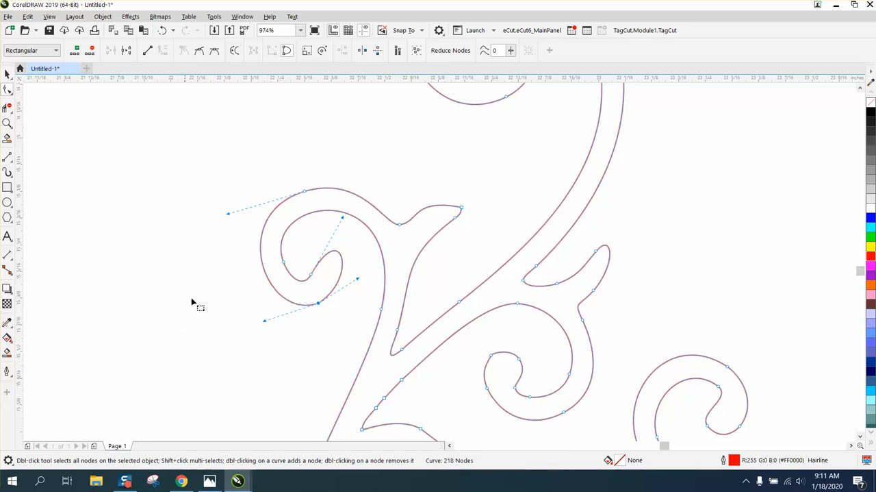
scroll(288, 260, "down", 1)
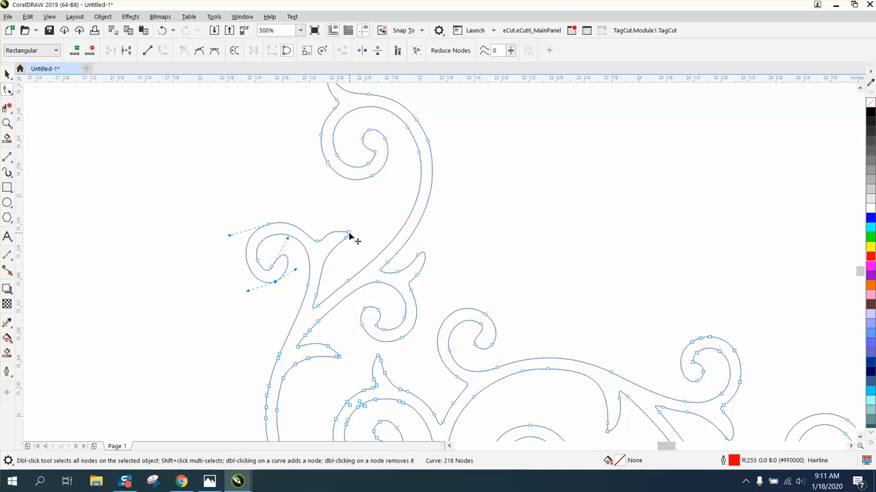
left_click_drag(350, 237, 369, 224)
left_click(7, 74)
scroll(75, 179, "down", 1)
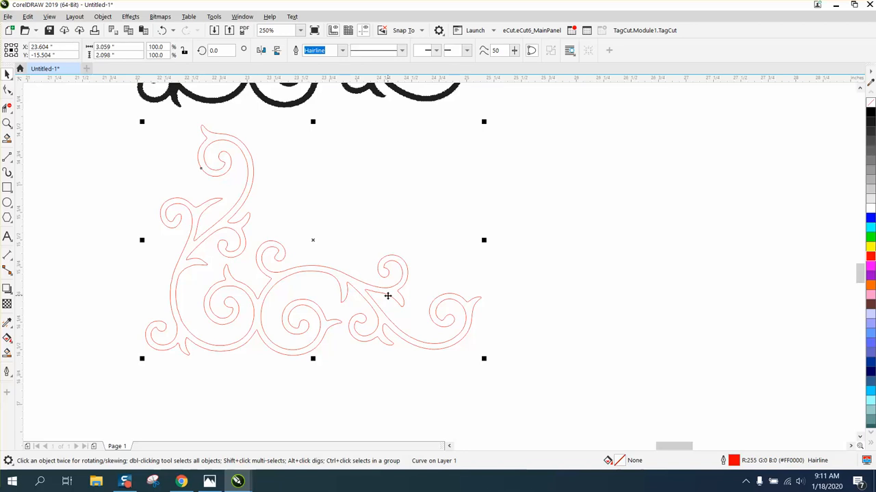
scroll(389, 295, "down", 1)
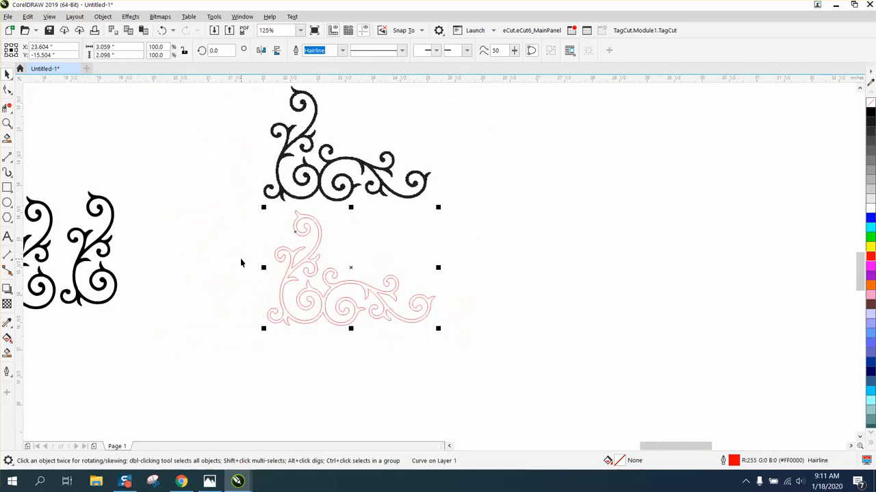
Zoom in and drag a duplicate of the red ornament to the right.
left_click(8, 123)
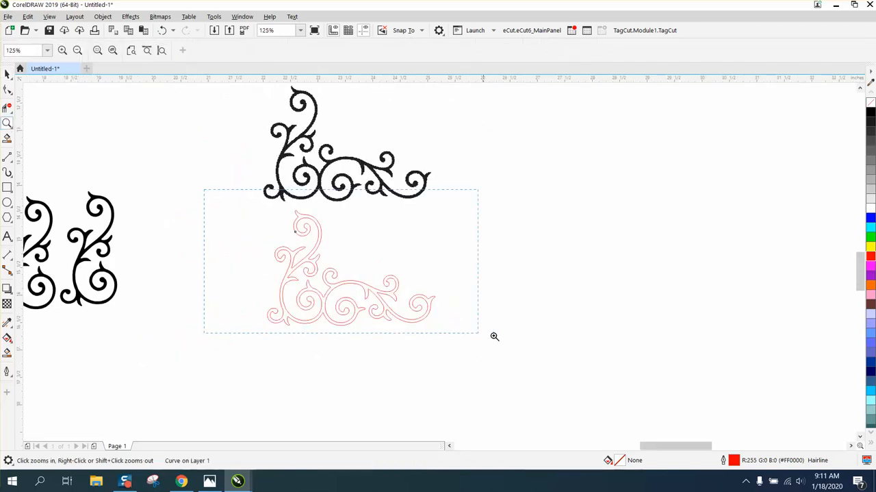
left_click_drag(204, 189, 495, 336)
left_click(7, 74)
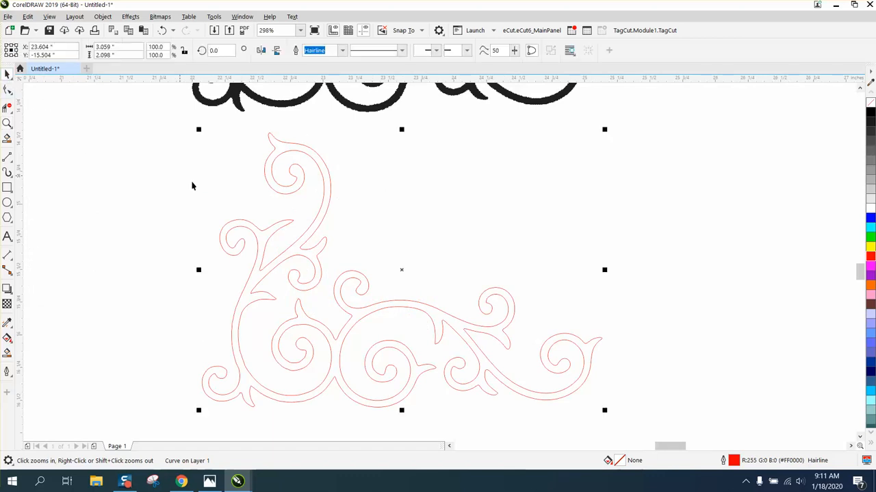
scroll(192, 185, "down", 1)
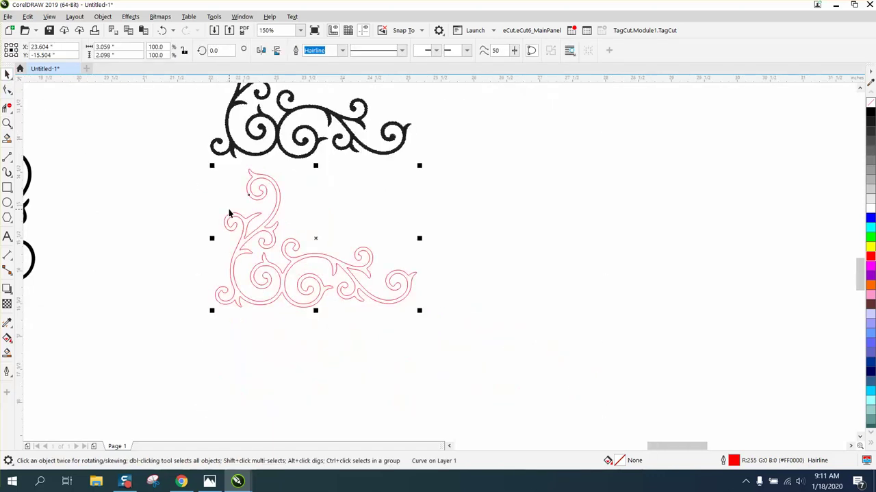
left_click_drag(315, 236, 574, 237)
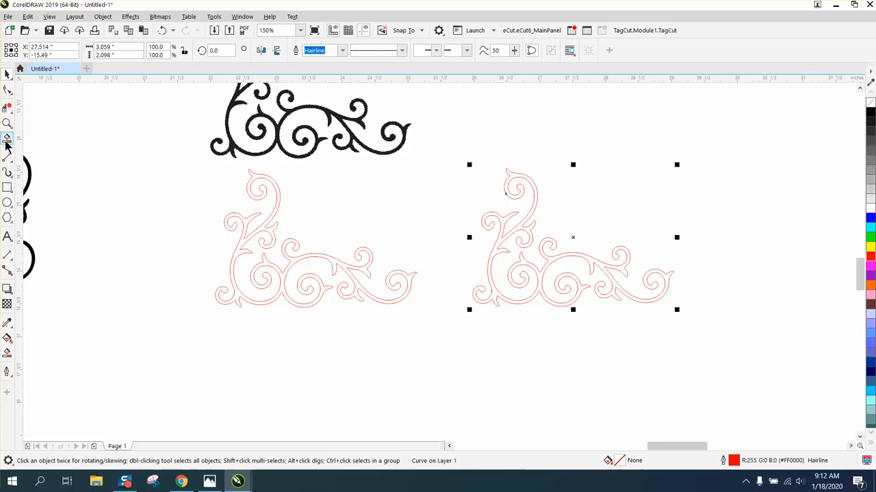
Draw a short vertical freehand line between the original's two lower spirals.
left_click(8, 123)
left_click(226, 267)
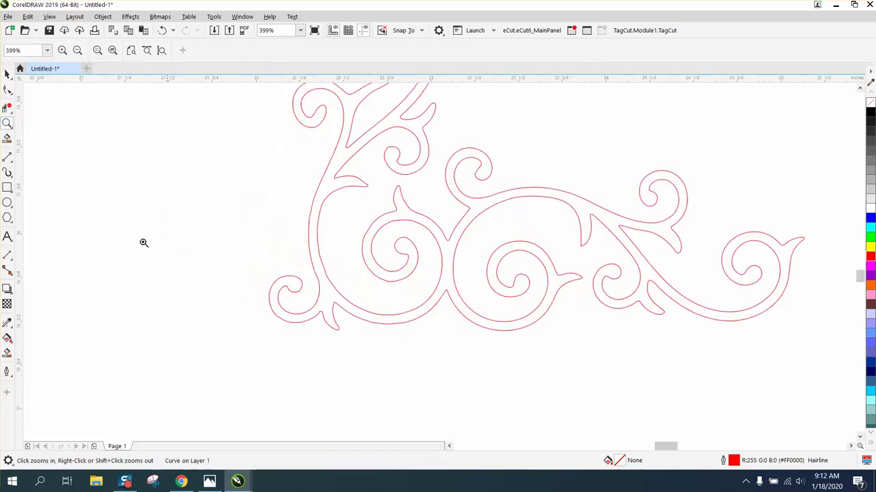
left_click(7, 158)
left_click(447, 217)
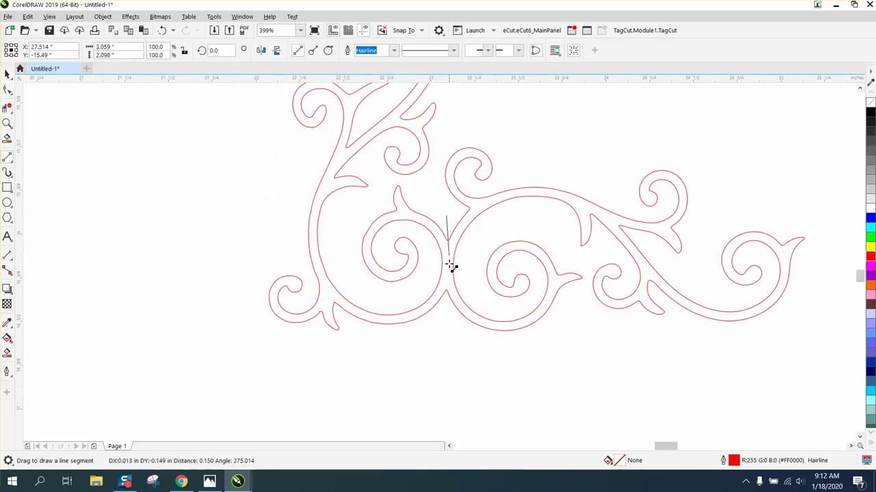
left_click(450, 298)
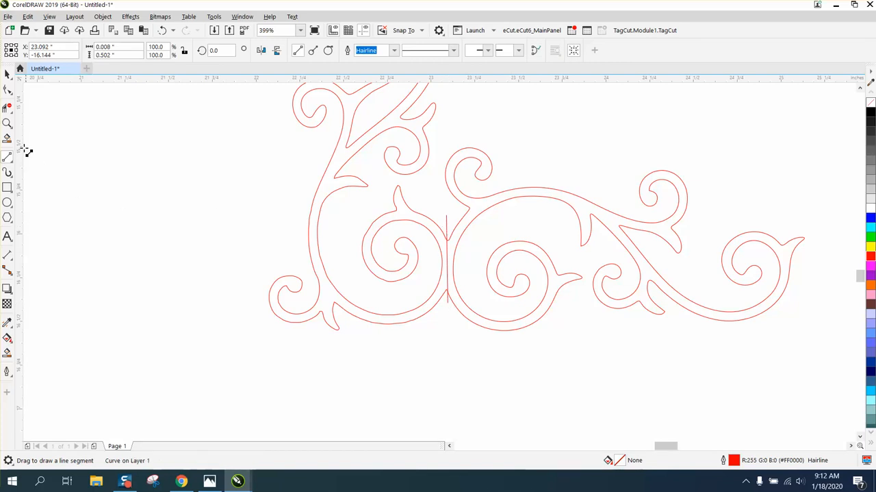
Snap the vertical line's top and bottom end nodes onto the spiral curves.
left_click(8, 123)
left_click(447, 264)
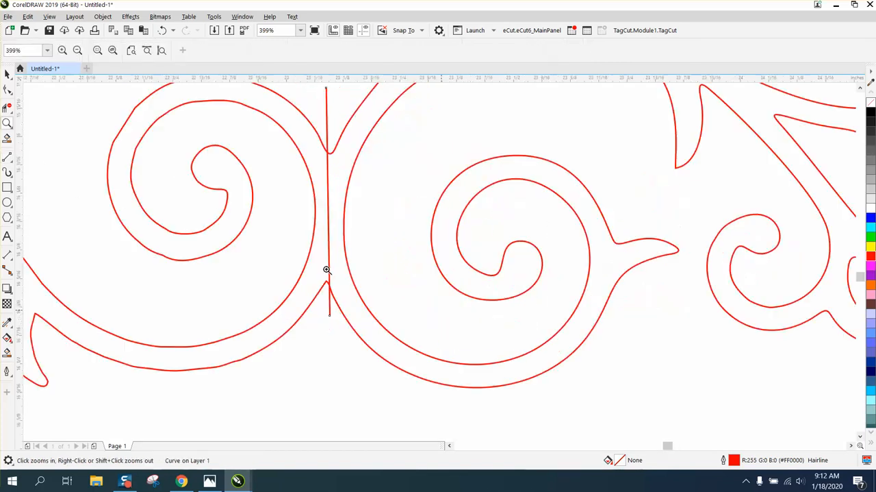
left_click(8, 90)
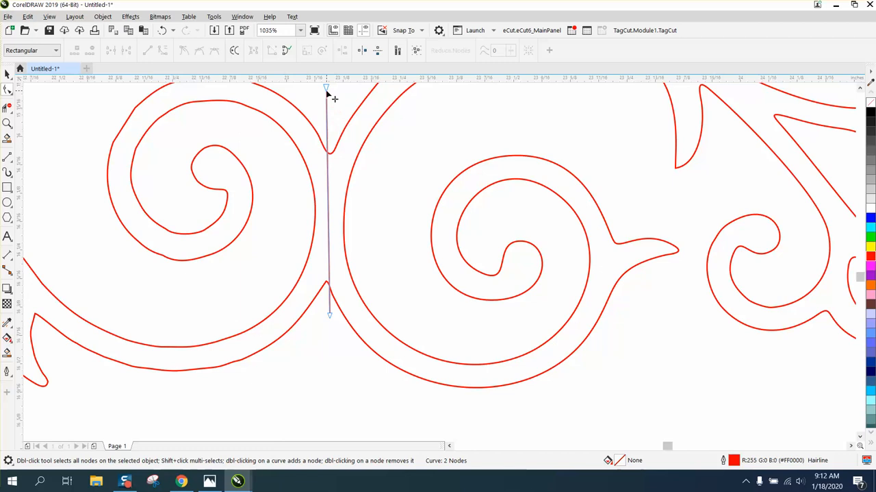
left_click_drag(328, 87, 331, 115)
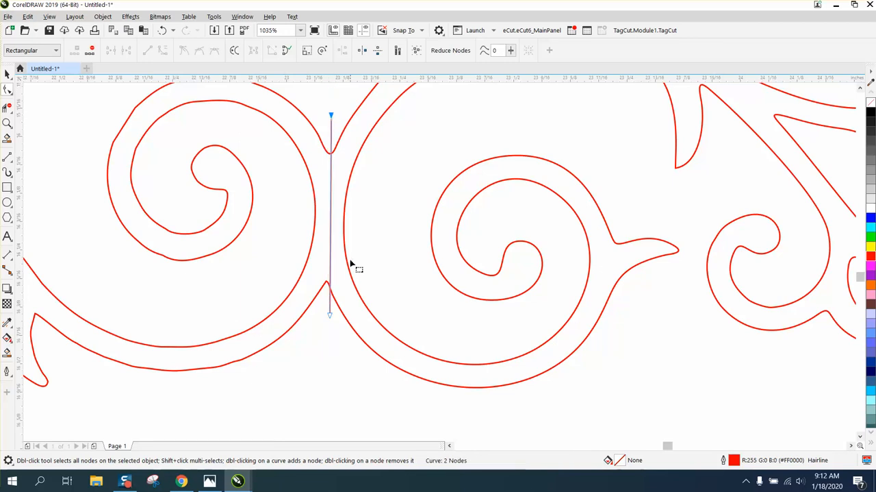
left_click_drag(329, 314, 328, 316)
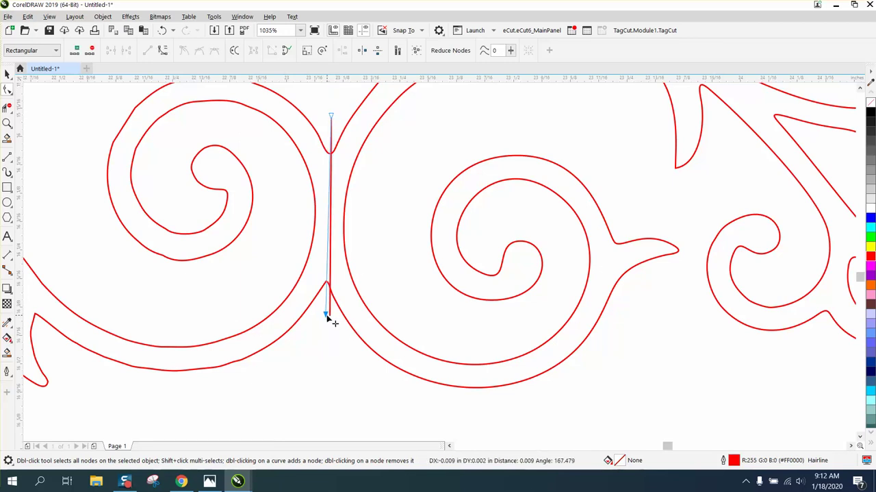
scroll(328, 317, "down", 2)
scroll(328, 316, "down", 2)
Try a Smart Fill, undo it, and move the black ornament further right out of the way.
left_click(8, 353)
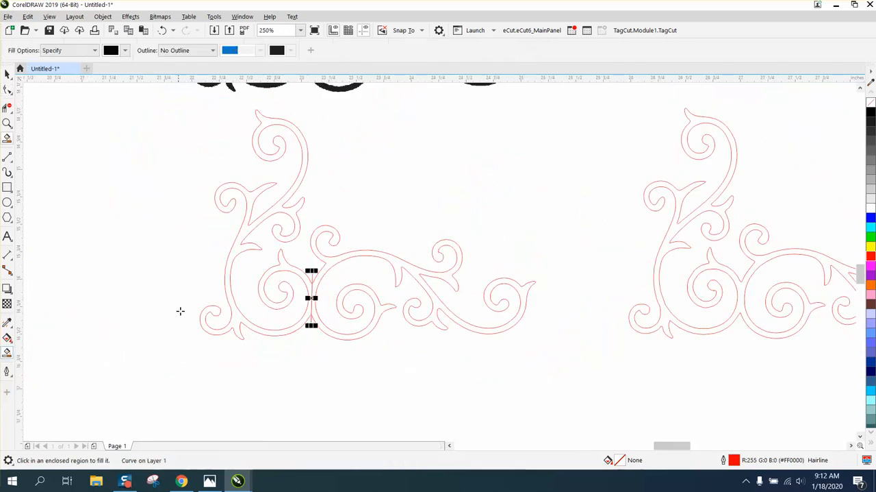
left_click(282, 269)
scroll(282, 270, "down", 1)
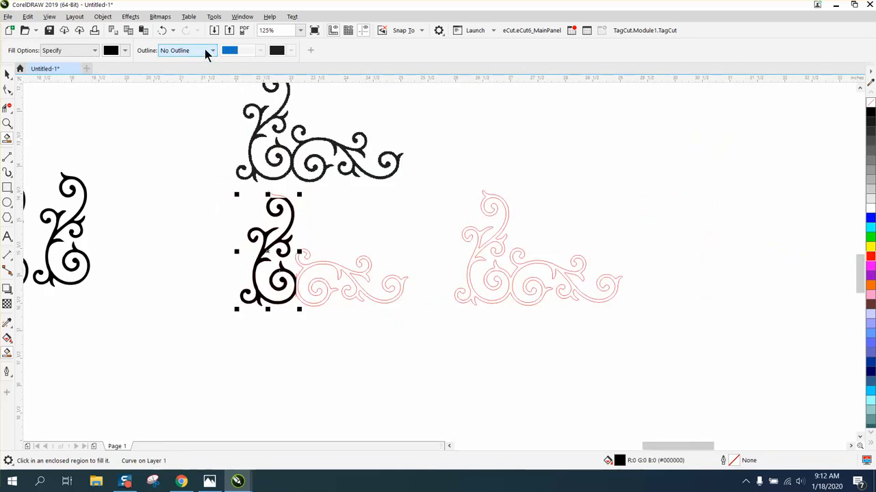
left_click(162, 30)
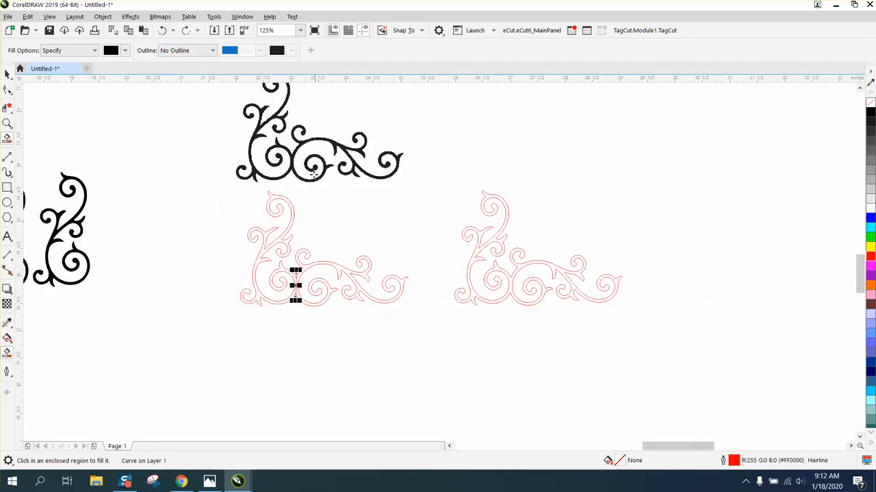
left_click(8, 74)
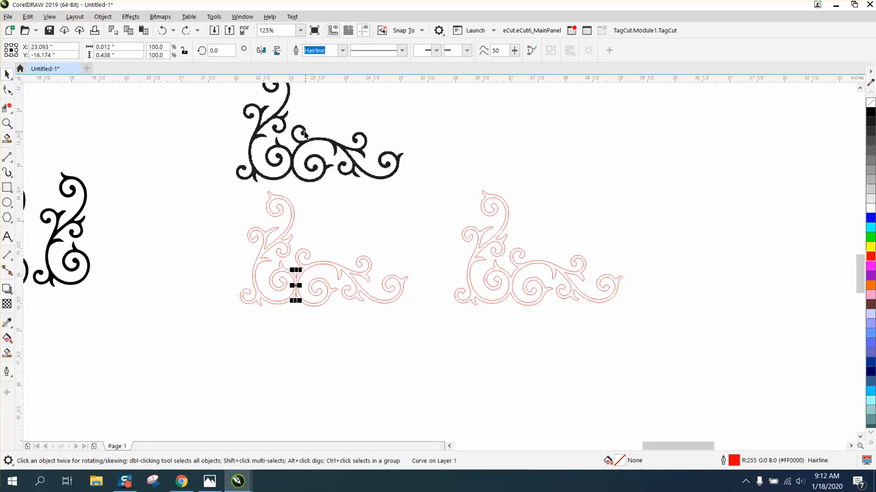
left_click_drag(305, 133, 486, 110)
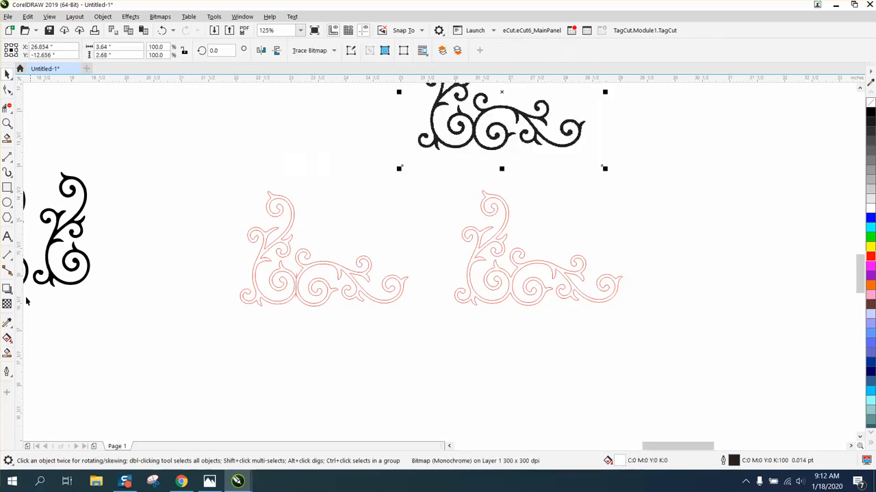
Smart Fill the vertical left half of the ornament and drag the new piece to the left.
left_click(7, 341)
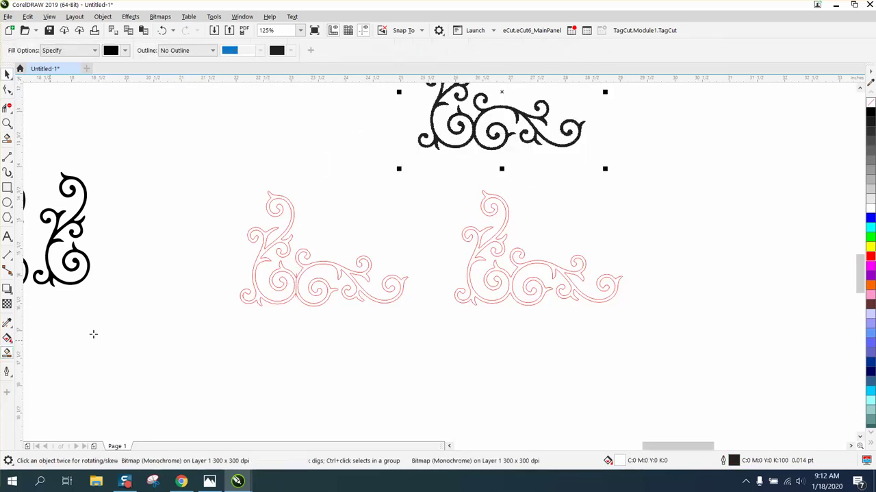
left_click(258, 258)
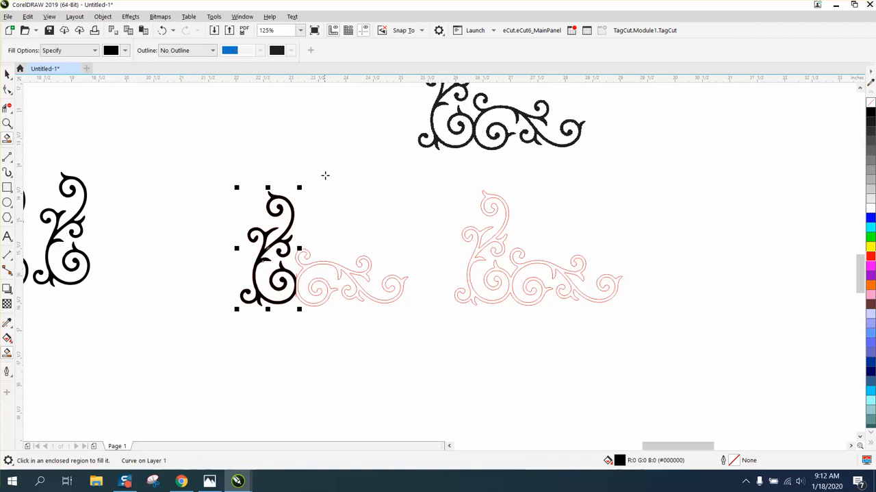
left_click(6, 89)
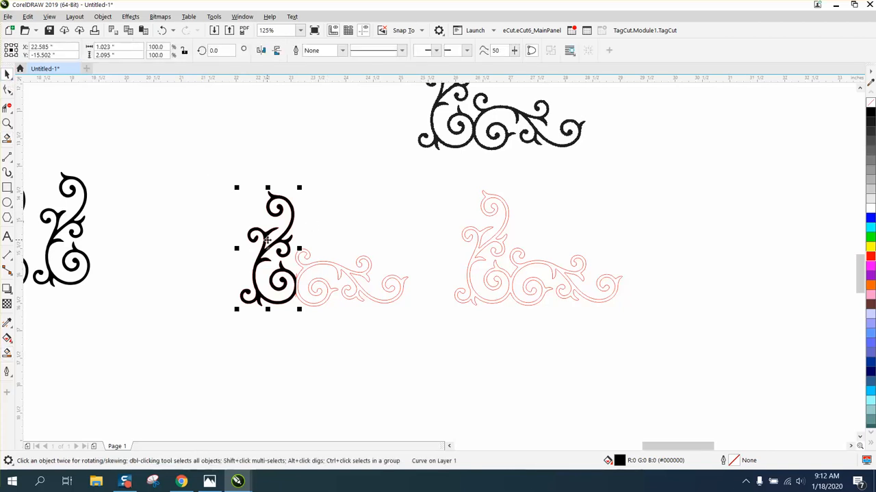
left_click_drag(270, 245, 197, 244)
Give the half piece no fill and a red outline, then select the original corner ornament.
left_click(870, 102)
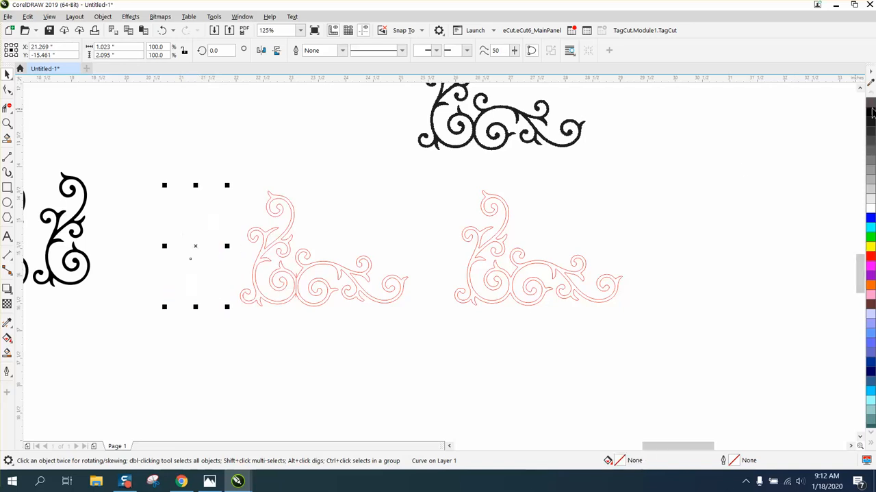
right_click(870, 256)
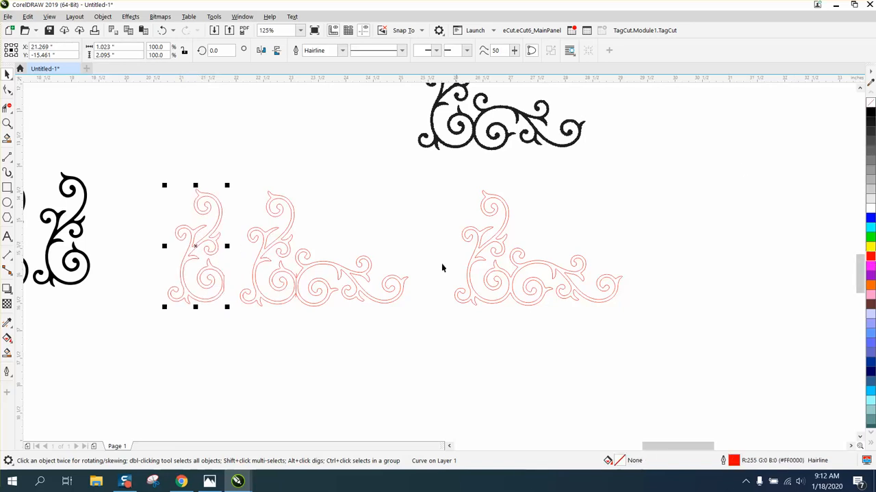
left_click(289, 233)
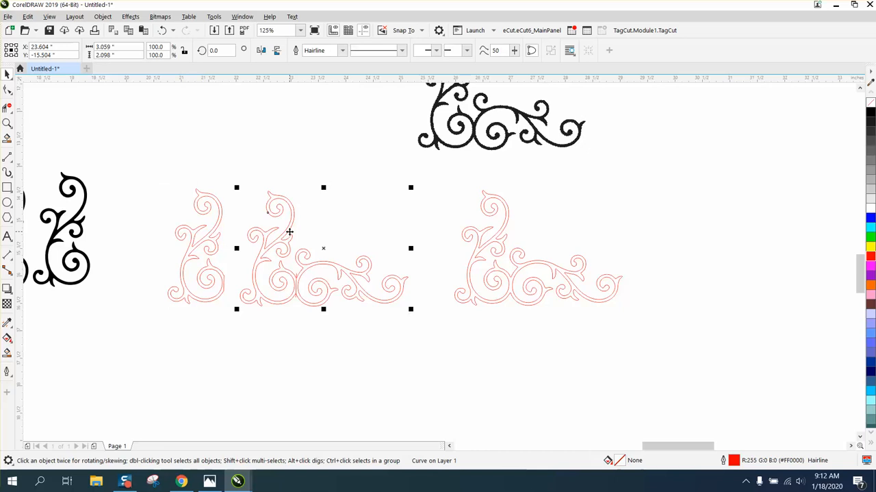
Delete the original corner outline and the stray line, then zoom in on the half piece's spiral.
key("Delete")
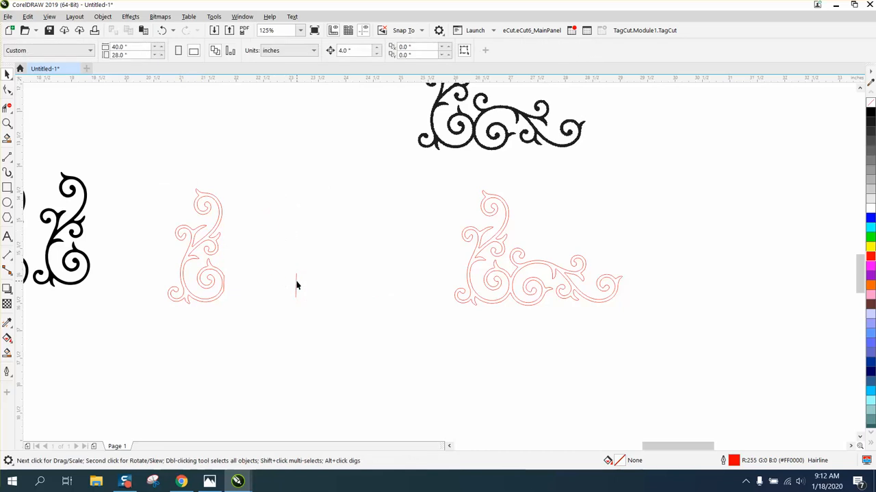
left_click(297, 284)
key("Delete")
left_click(7, 123)
left_click_drag(191, 235, 295, 317)
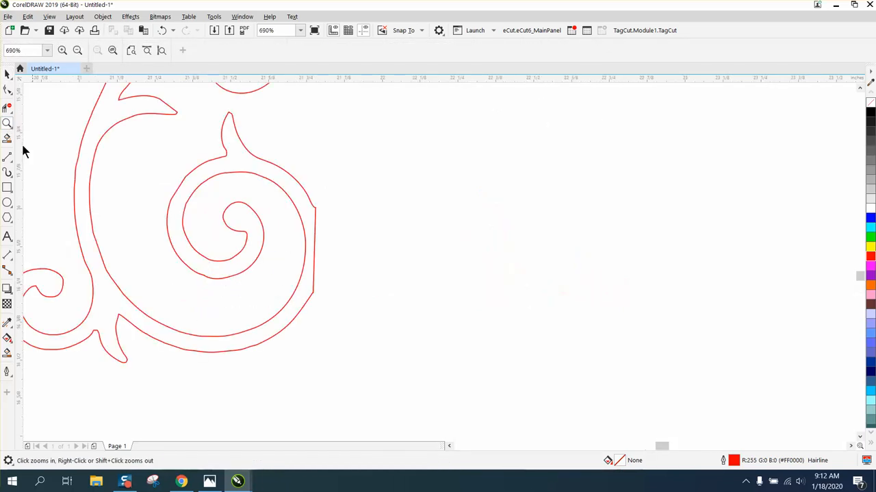
Convert a segment to curve and remove unneeded nodes along the spiral's outer edge.
left_click(7, 92)
left_click(315, 212)
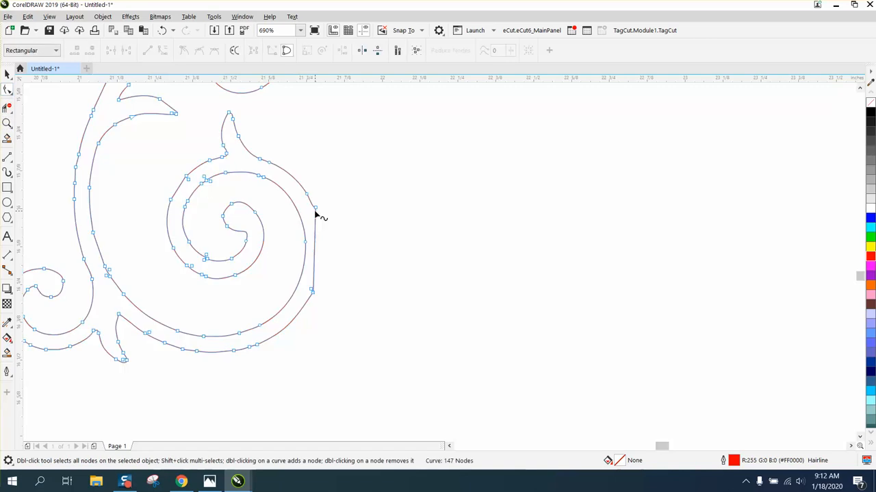
right_click(318, 212)
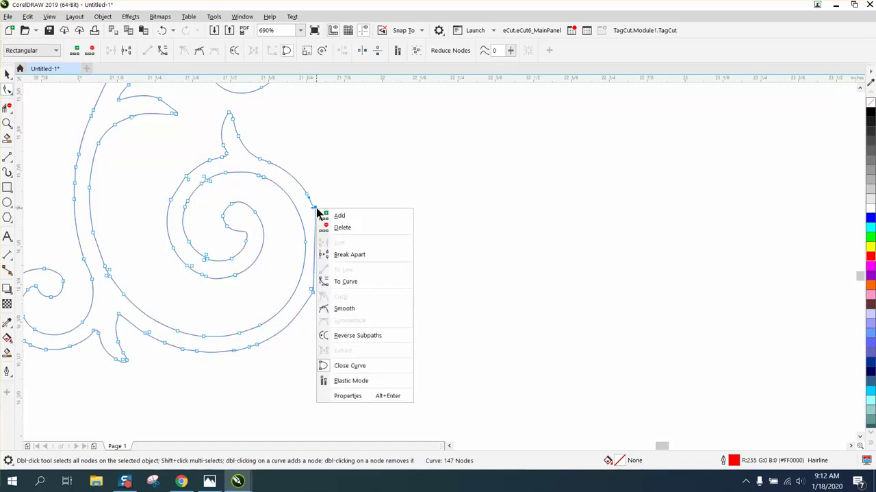
left_click(346, 281)
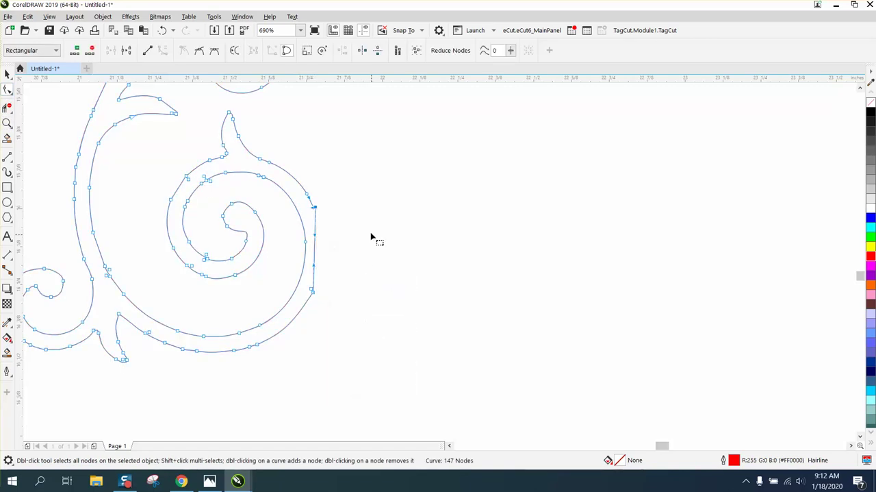
left_click(316, 208)
key("Delete")
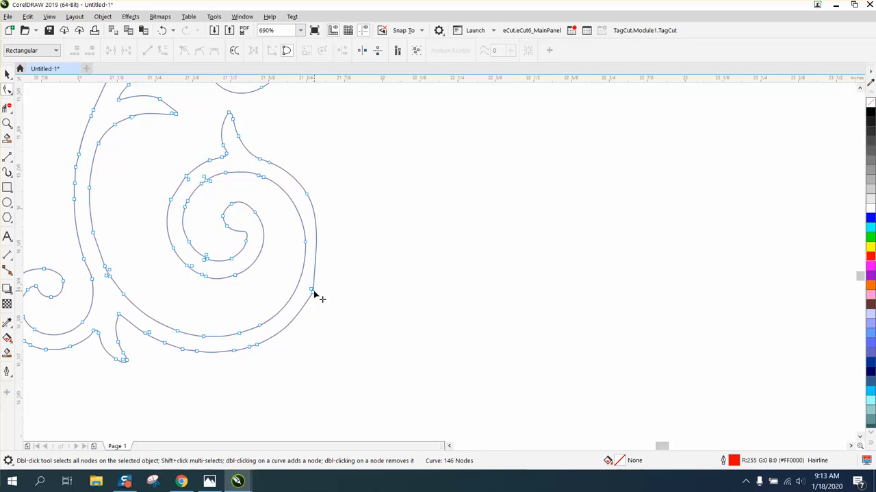
double_click(313, 293)
double_click(314, 296)
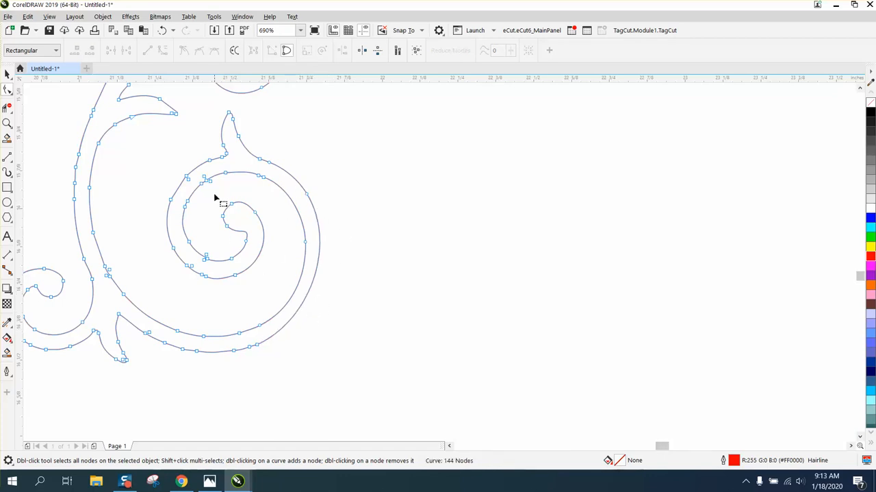
Delete clusters of nodes in the inner spiral, thinning the curve to 128 nodes.
key("Delete")
mouse_move(179, 170)
left_mouse_down()
mouse_move(204, 195)
mouse_move(202, 223)
left_mouse_up()
key("Delete")
key("Delete")
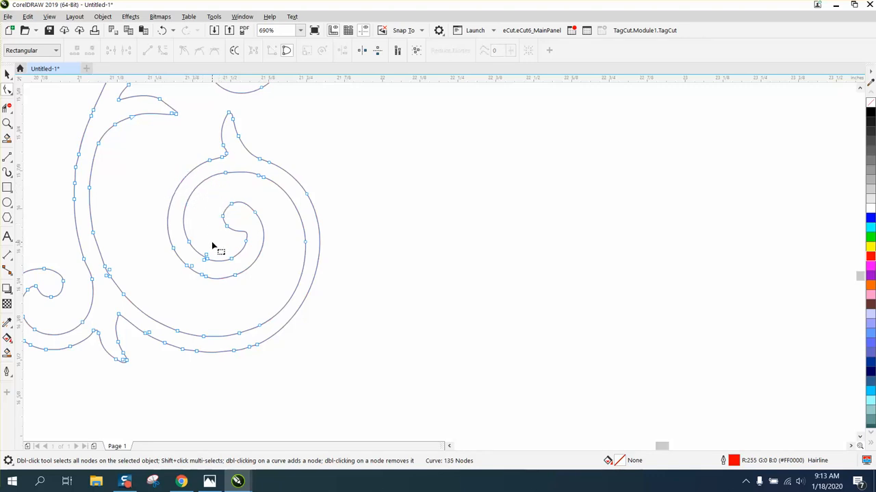
scroll(227, 289, "down", 1)
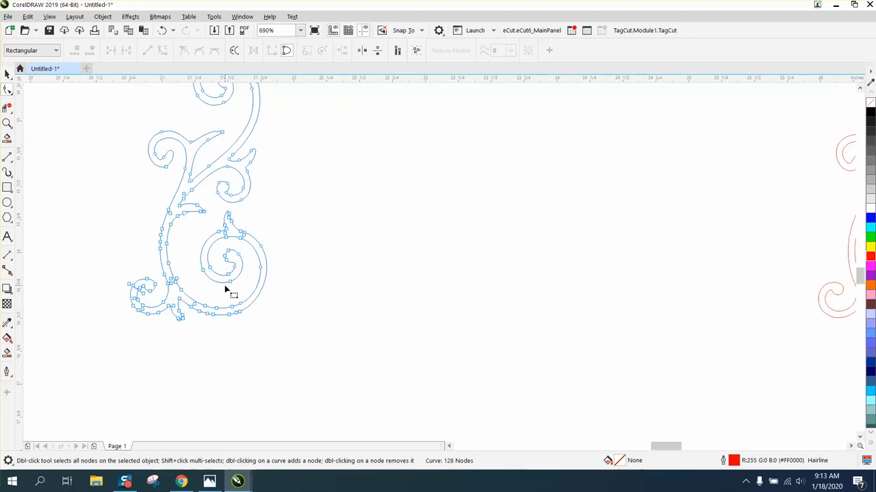
scroll(243, 289, "down", 1)
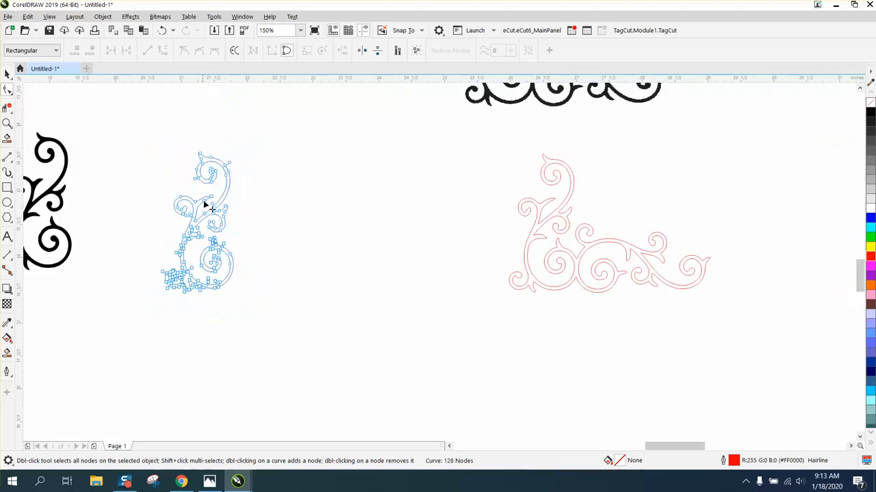
Rotate the half piece 270° and place it as the horizontal arm of the corner scroll.
left_click(7, 74)
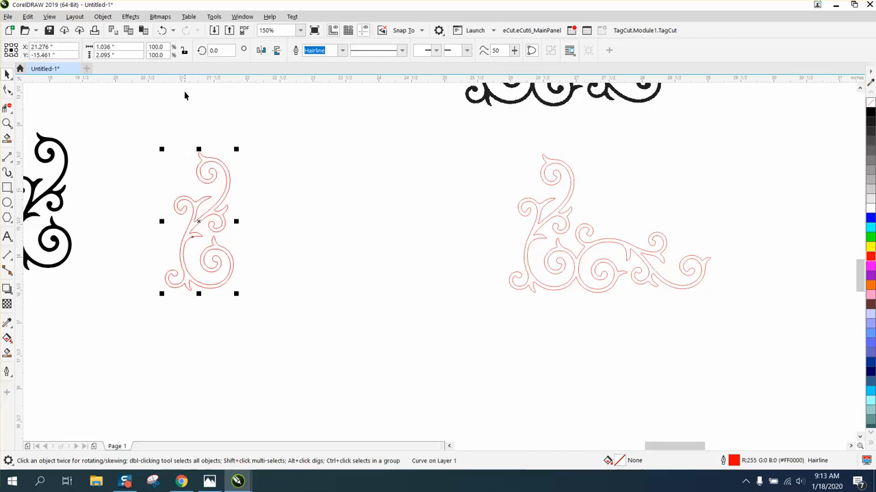
double_click(215, 50)
type("0")
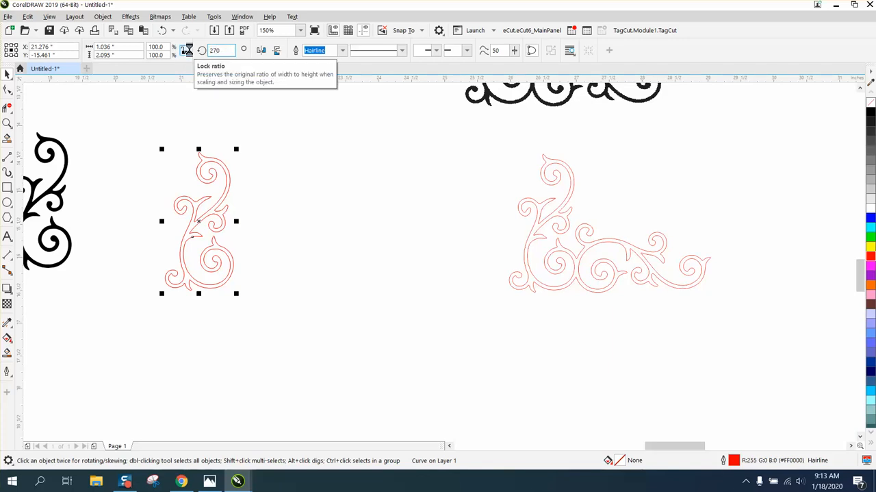
key("Return")
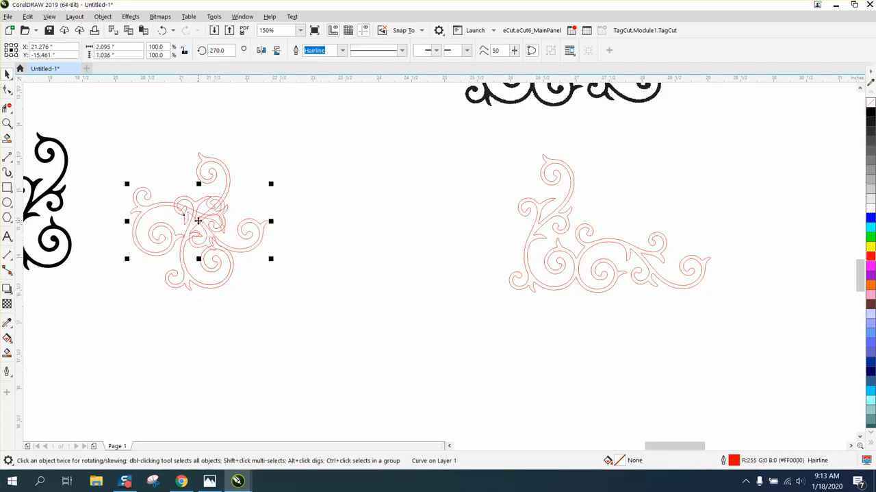
left_click_drag(197, 220, 300, 256)
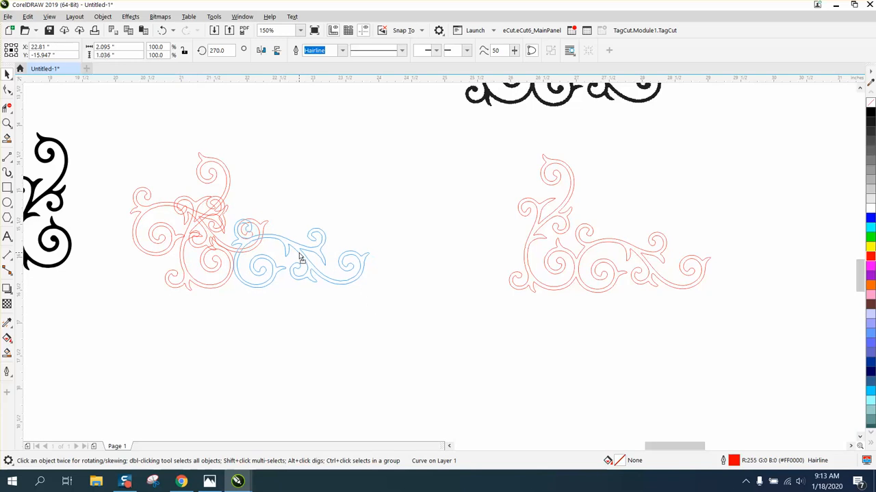
left_click_drag(300, 257, 302, 258)
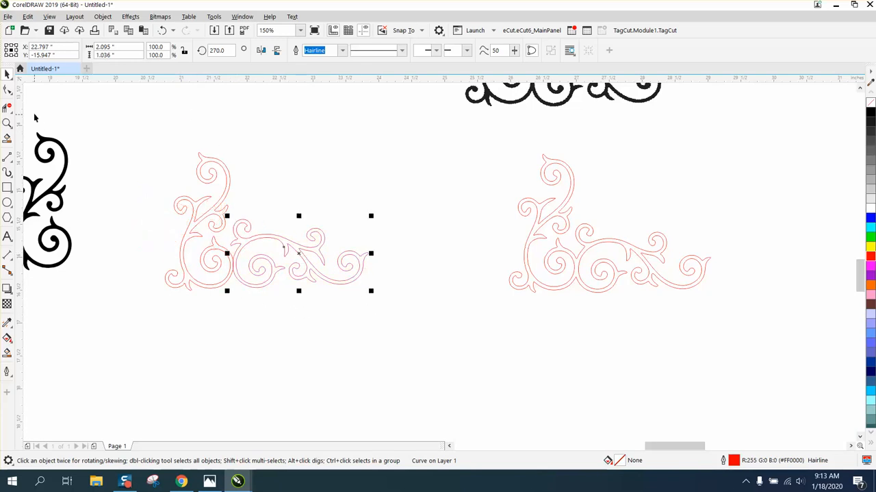
Zoom in on the rebuilt scroll and move the horizontal guideline down to its base.
left_click(7, 122)
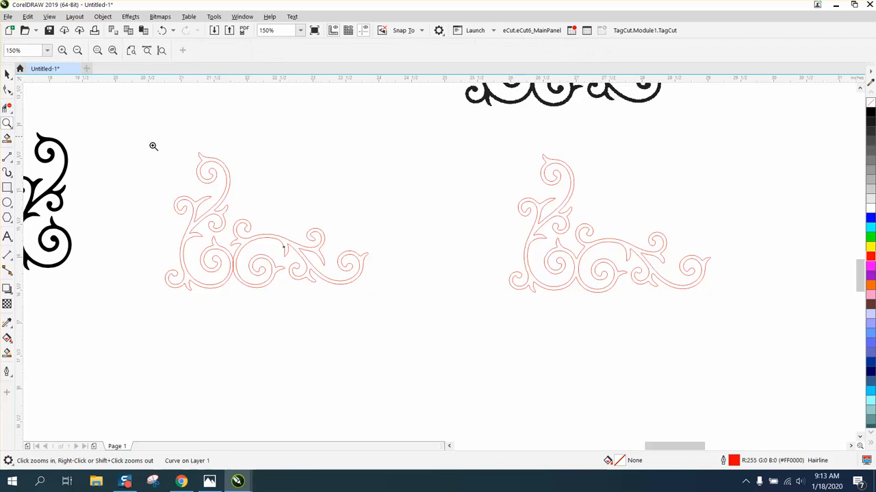
left_click_drag(154, 146, 507, 392)
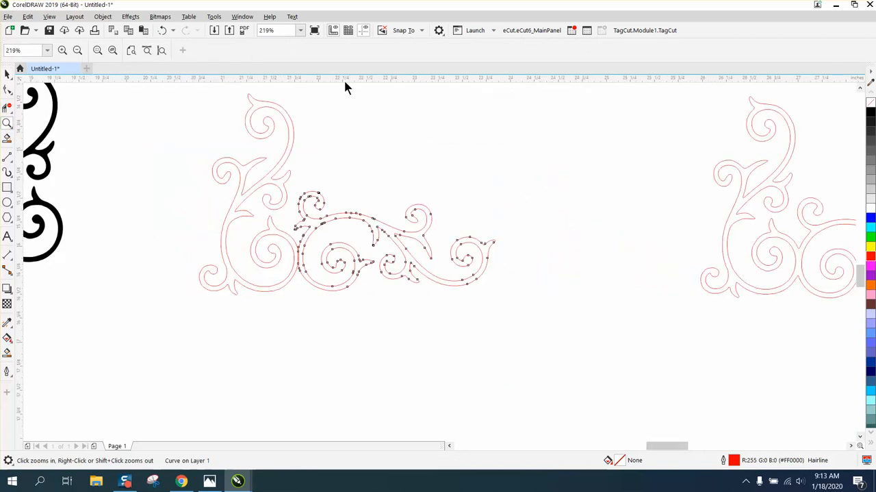
left_click_drag(306, 276, 296, 292)
left_click(341, 293)
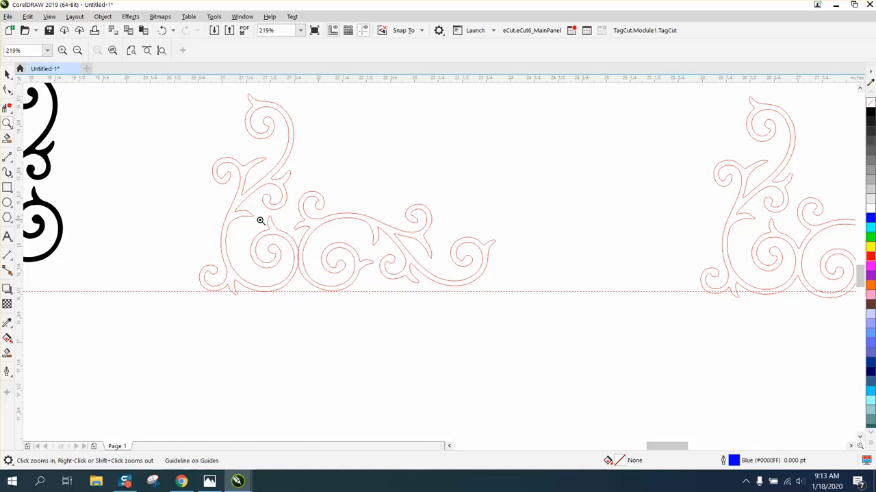
left_click(7, 74)
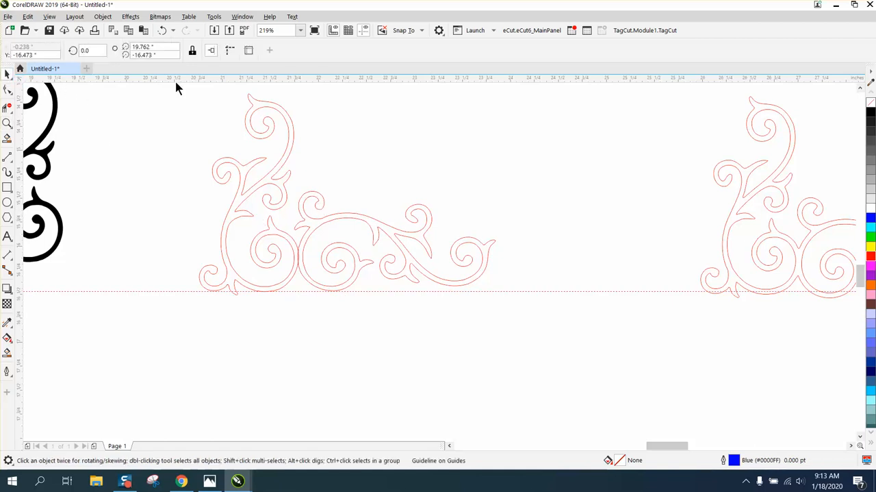
left_click(538, 337)
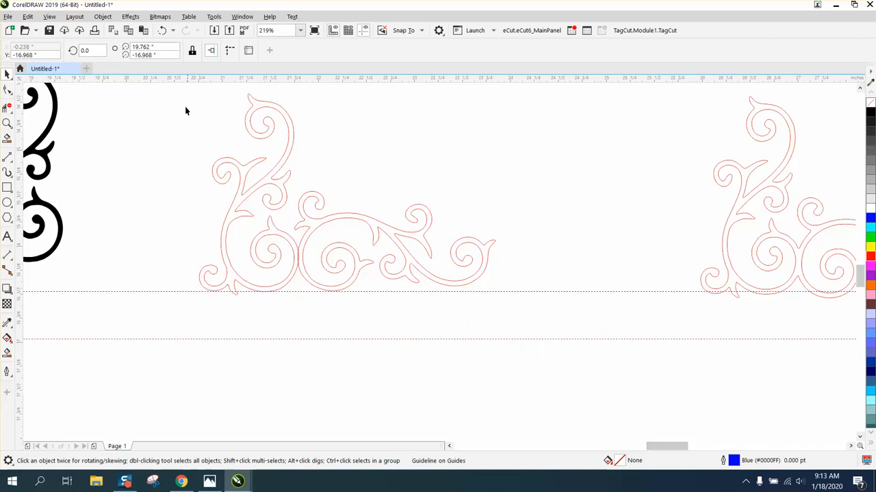
Marquee-select the outlined left corner scroll and combine its parts into one curve.
left_click_drag(553, 347, 553, 347)
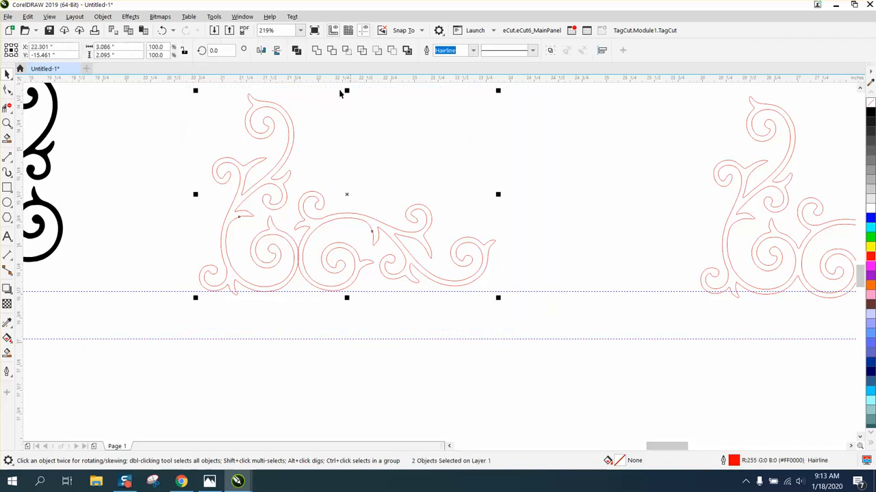
left_click(315, 50)
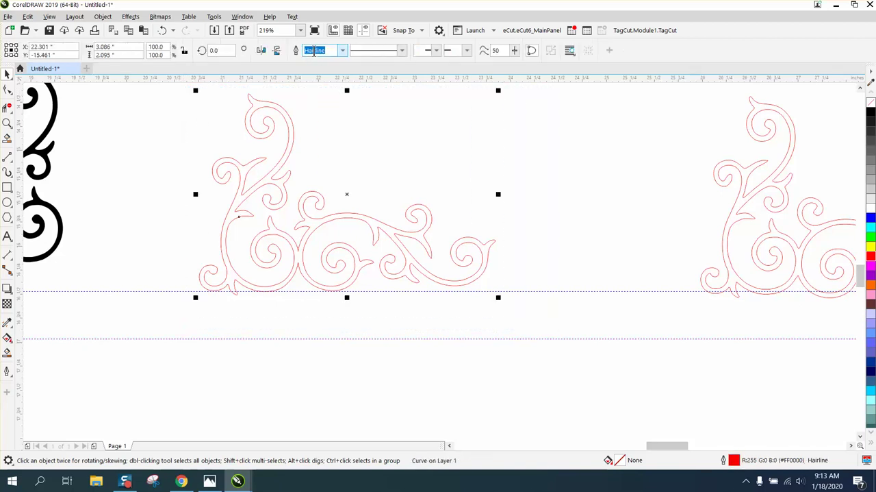
Fill both corner scrolls solid black and remove their red outlines.
left_click(870, 115)
right_click(871, 103)
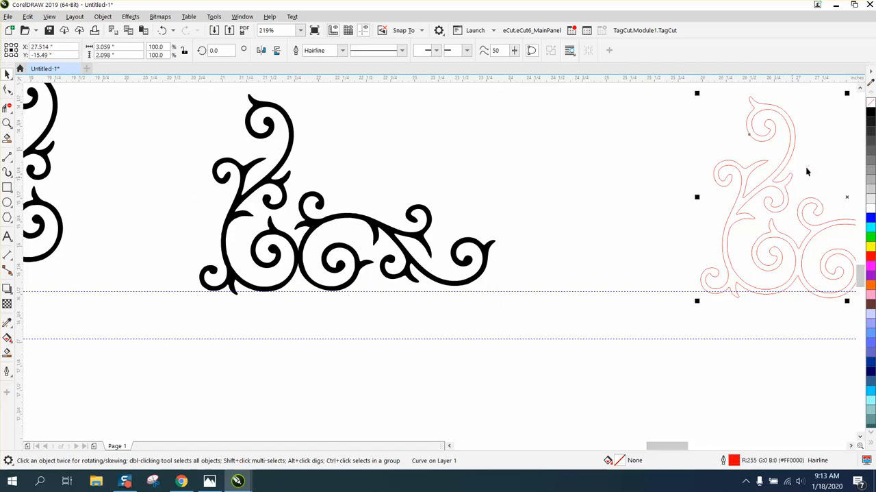
left_click(871, 116)
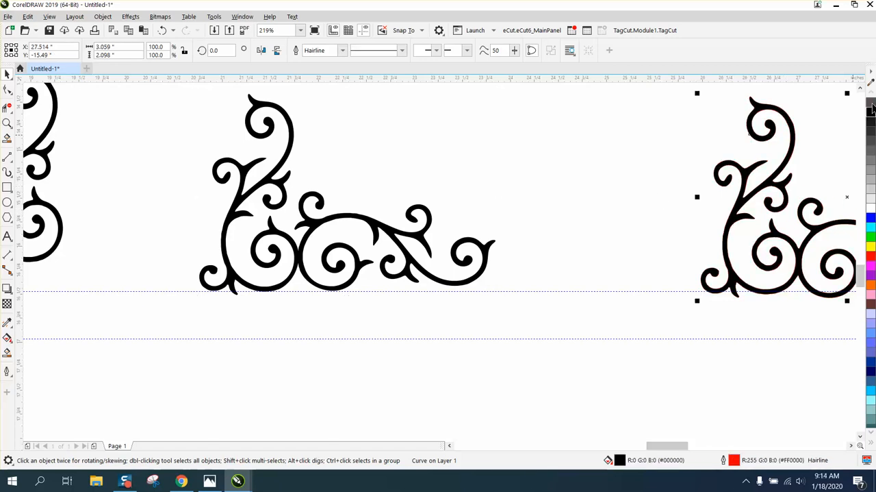
right_click(871, 102)
Drag the right corner scroll next to the first on the same baseline.
left_click(602, 193)
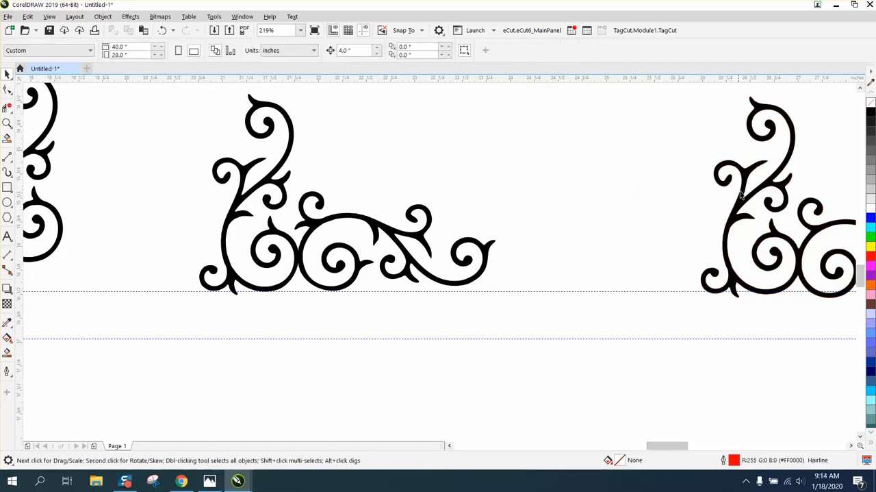
left_click_drag(603, 194, 536, 197)
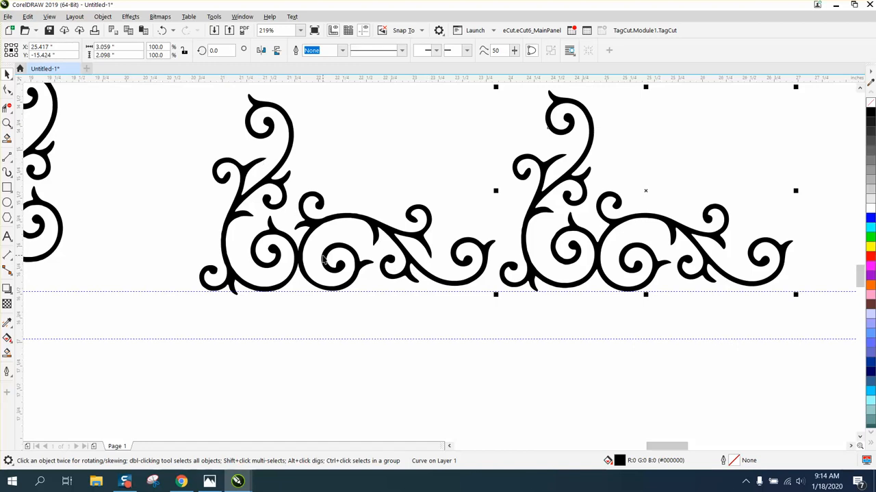
scroll(325, 259, "down", 2)
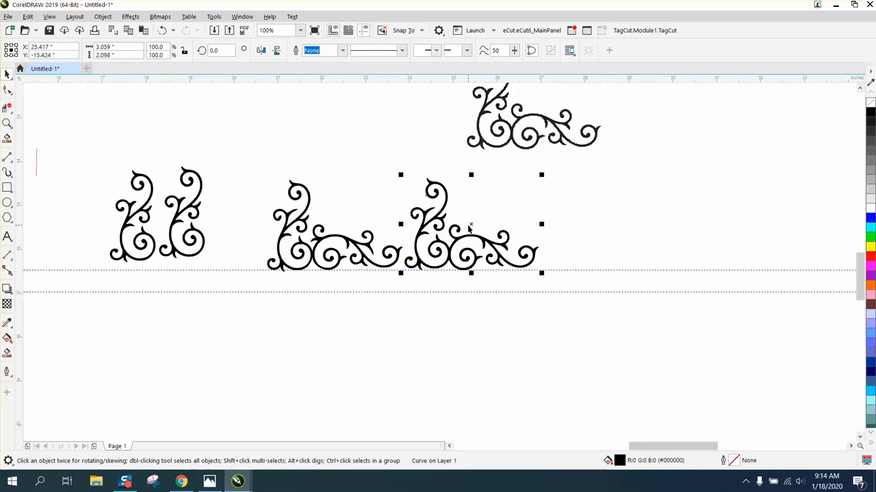
Shift the second black scroll further right and zoom in on the top-right scroll.
left_click_drag(470, 226, 568, 224)
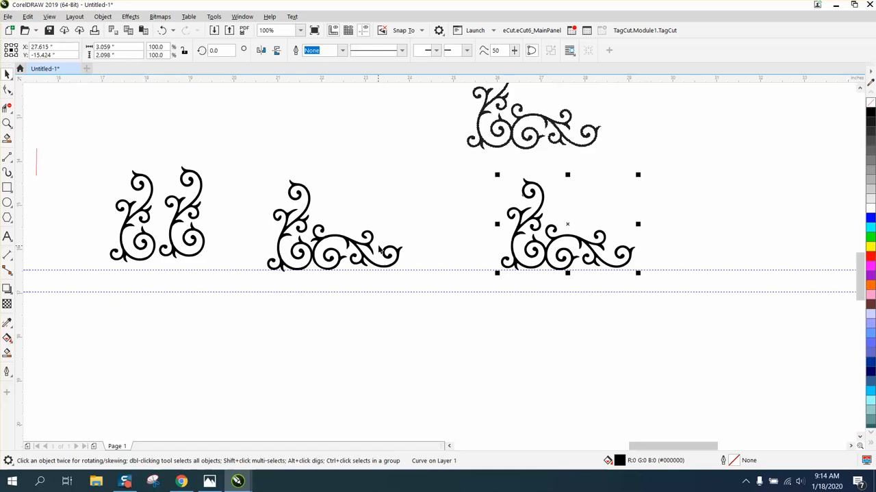
scroll(381, 250, "down", 1)
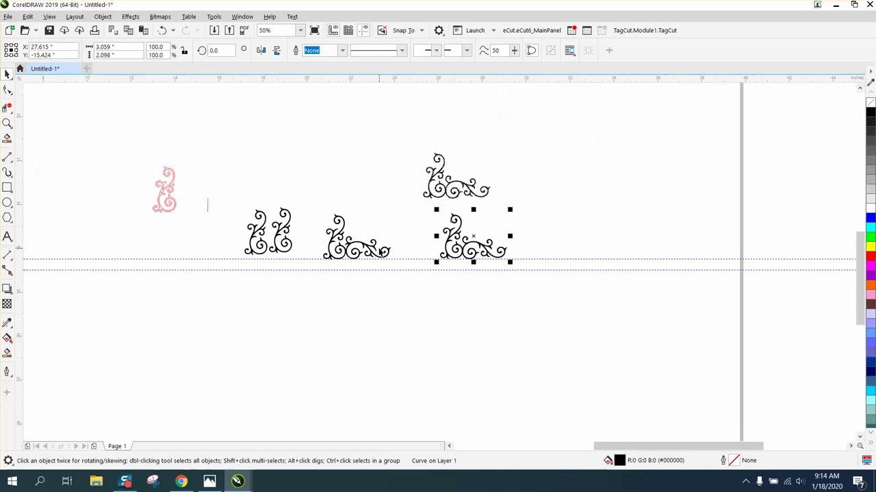
left_click(7, 124)
left_click_drag(402, 139, 514, 222)
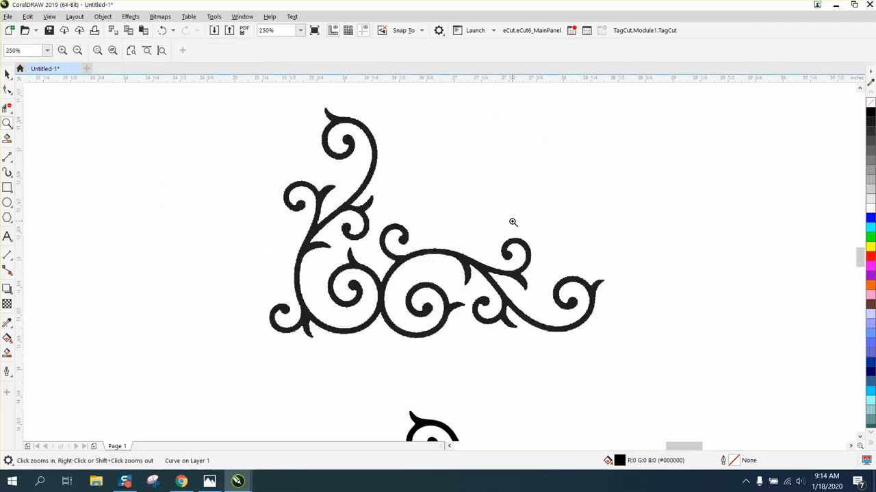
left_click_drag(422, 240, 556, 310)
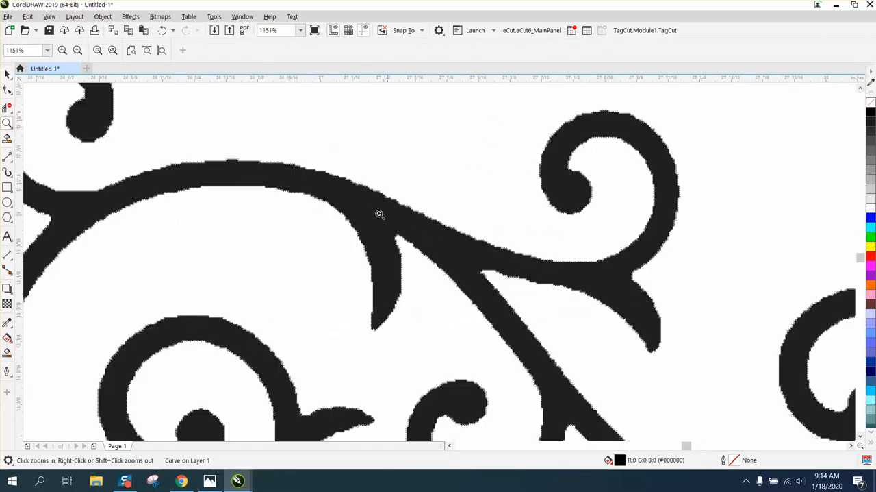
scroll(379, 214, "down", 1)
scroll(379, 214, "down", 1)
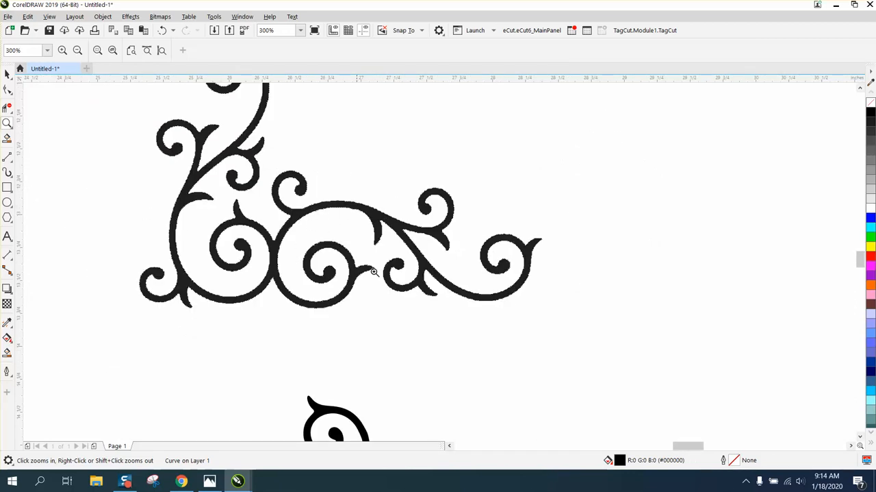
Zoom out, inspect the second corner scroll up close, then zoom out to show three scrolls.
right_click(416, 259)
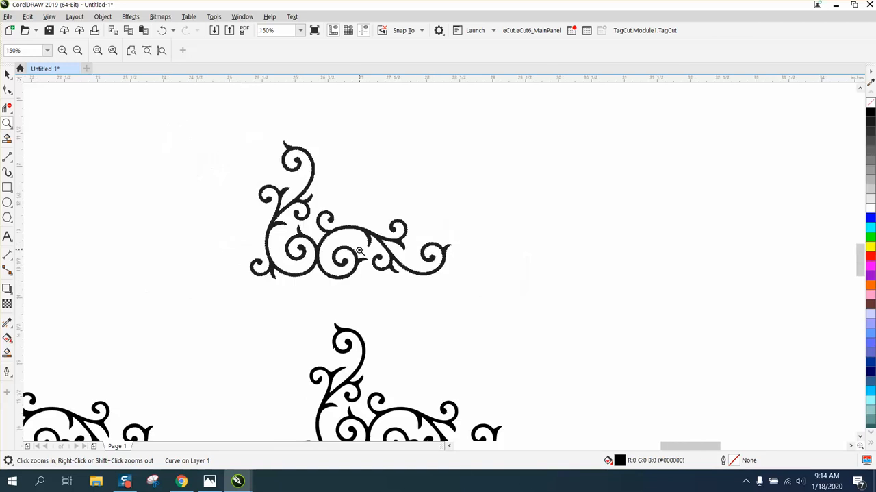
right_click(362, 251)
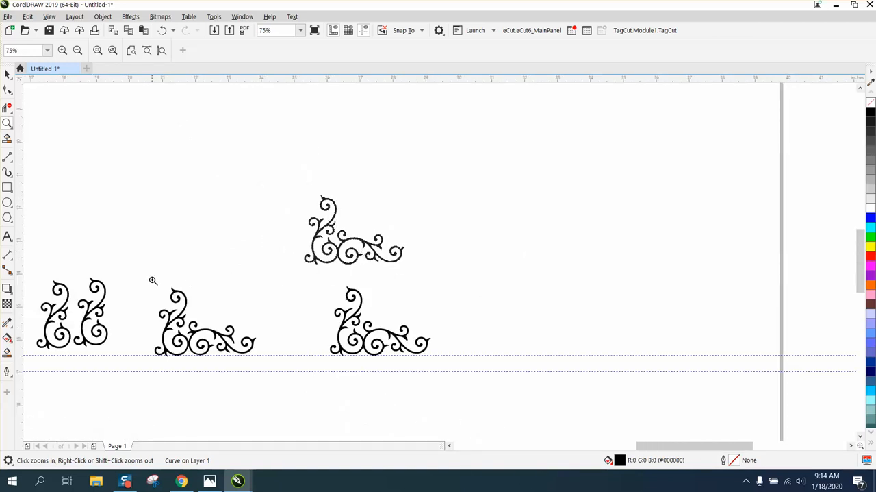
left_click_drag(153, 280, 297, 368)
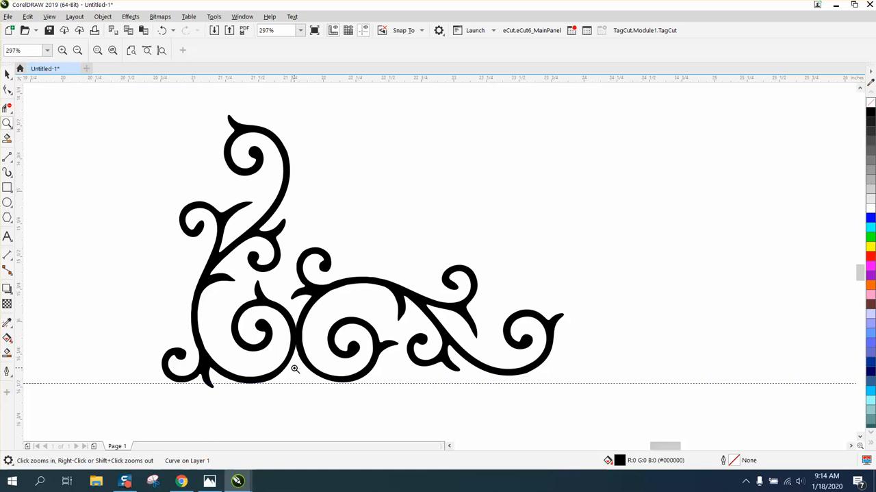
right_click(188, 280)
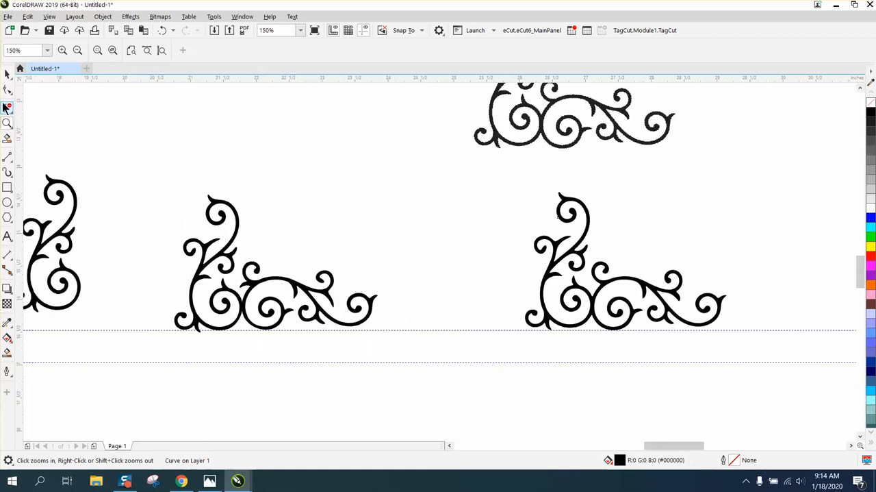
Reposition the corner scroll and Ctrl-drag a mirrored copy to its left, forming a symmetrical pair.
left_click(7, 74)
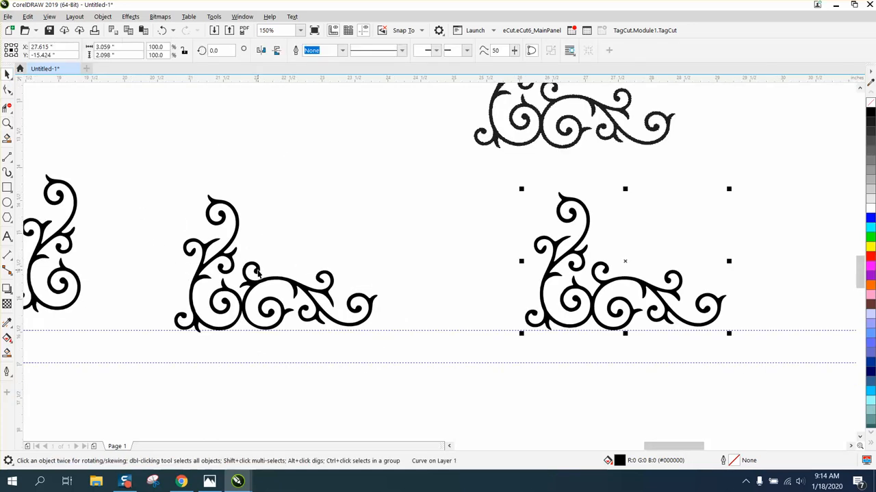
left_click_drag(259, 272, 381, 223)
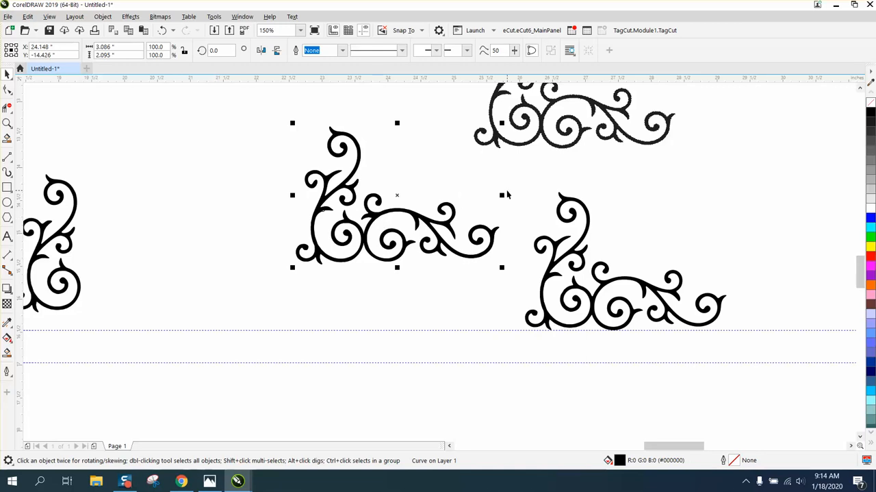
left_click_drag(502, 195, 283, 226)
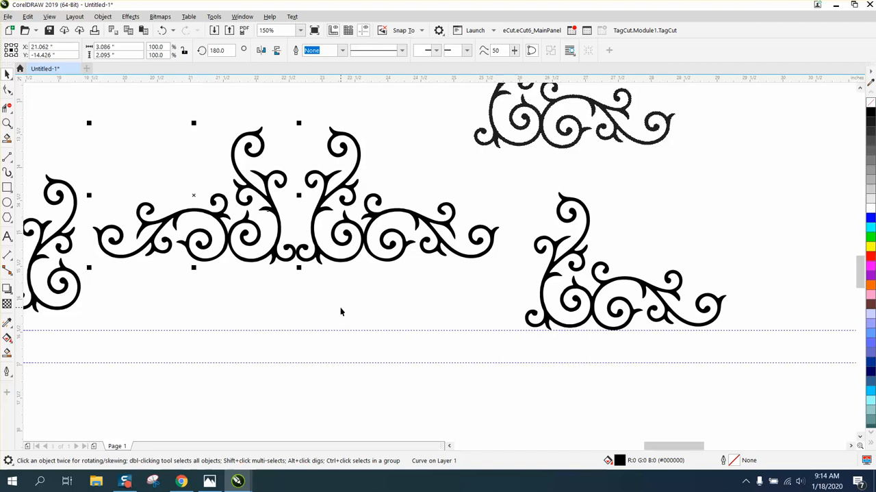
scroll(319, 298, "down", 1)
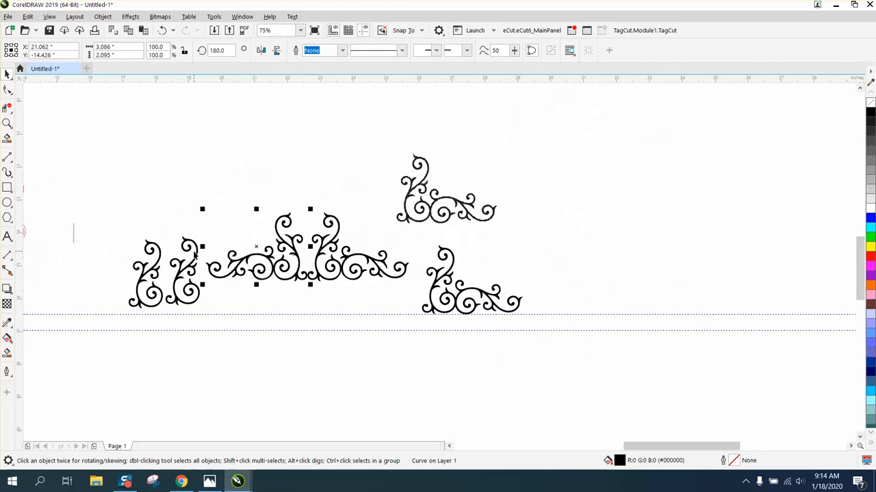
Delete the two upright scroll pieces on the left and move the lower-right scroll further right.
left_click_drag(117, 227, 224, 324)
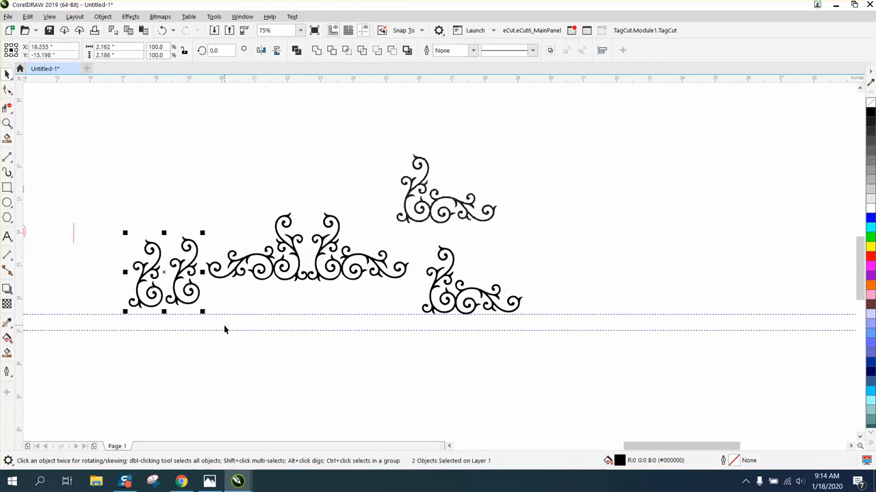
key("Delete")
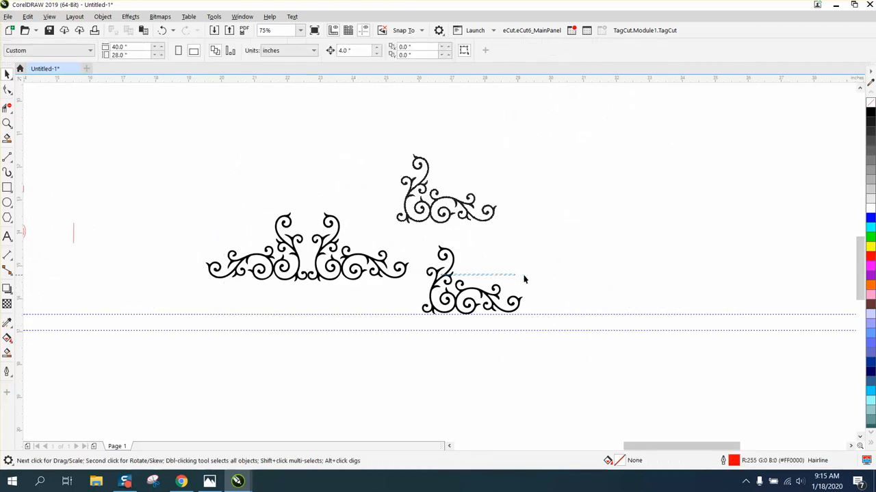
left_click_drag(507, 288, 623, 288)
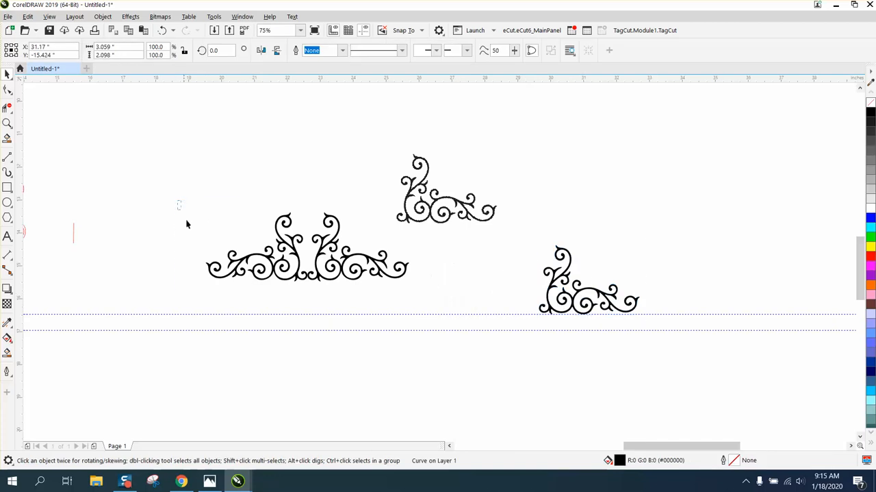
Drop a vertically mirrored copy of the scroll pair below it, completing the four-way ornament.
left_click_drag(178, 204, 437, 303)
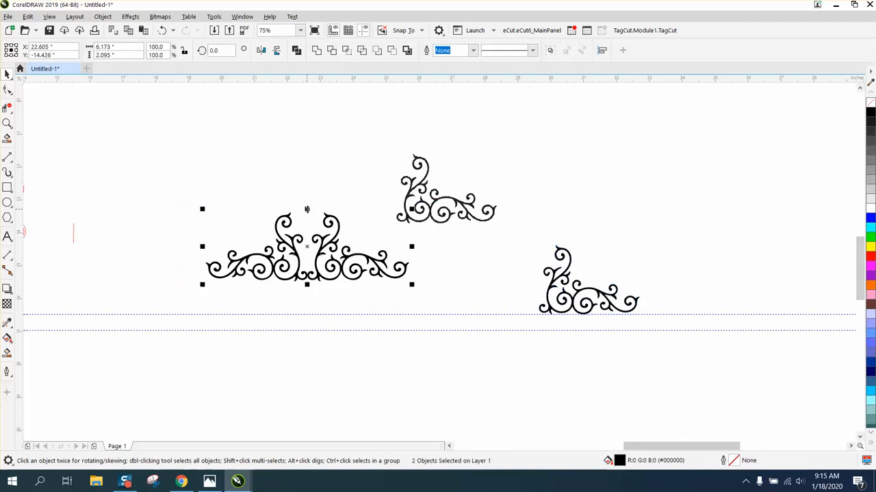
left_click_drag(307, 209, 309, 236)
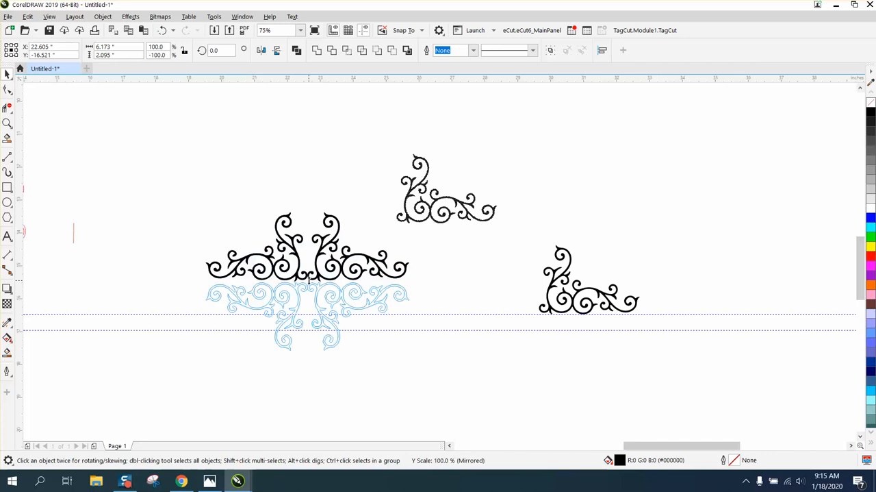
left_click_drag(309, 273, 308, 284)
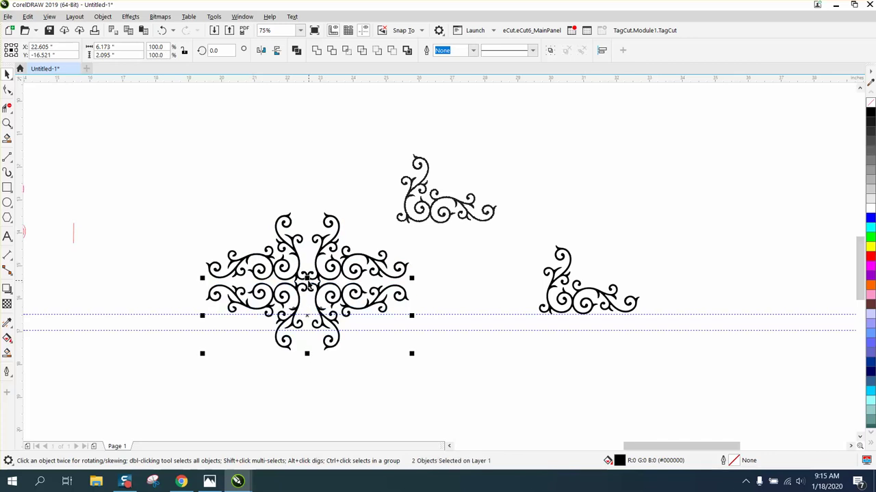
Zoom in on the finished four-way ornament with the Zoom tool.
left_click(7, 123)
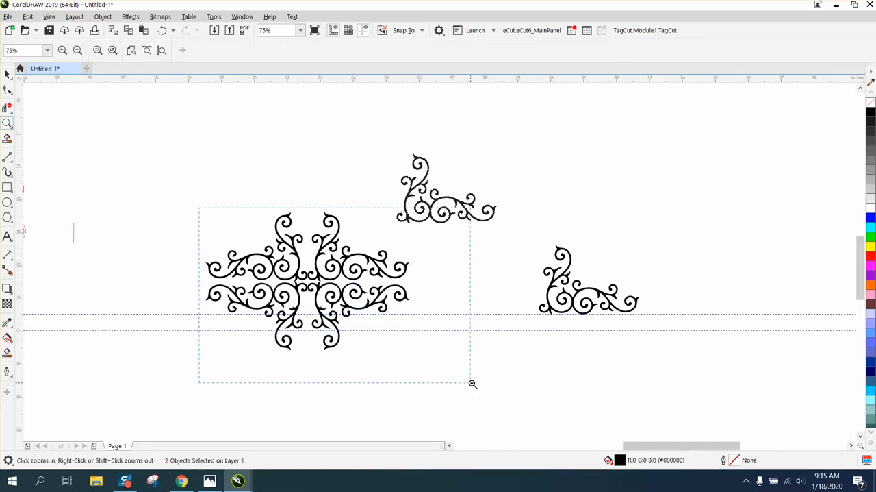
left_click_drag(199, 209, 472, 383)
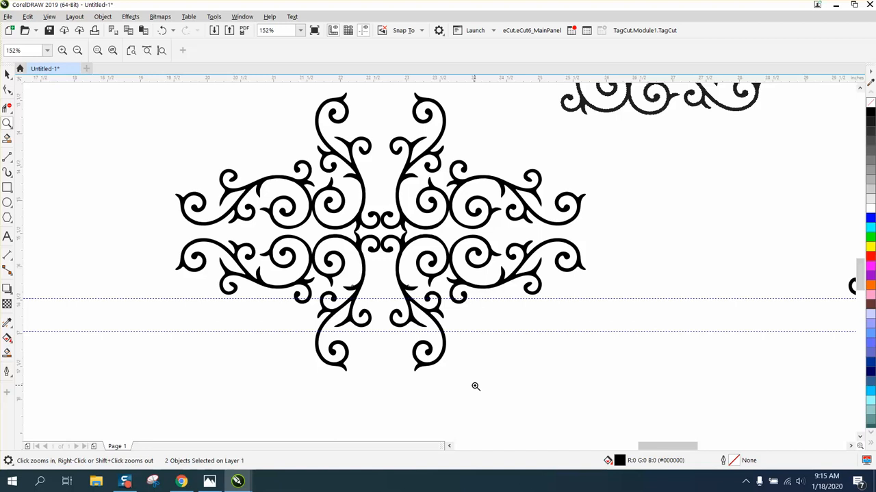